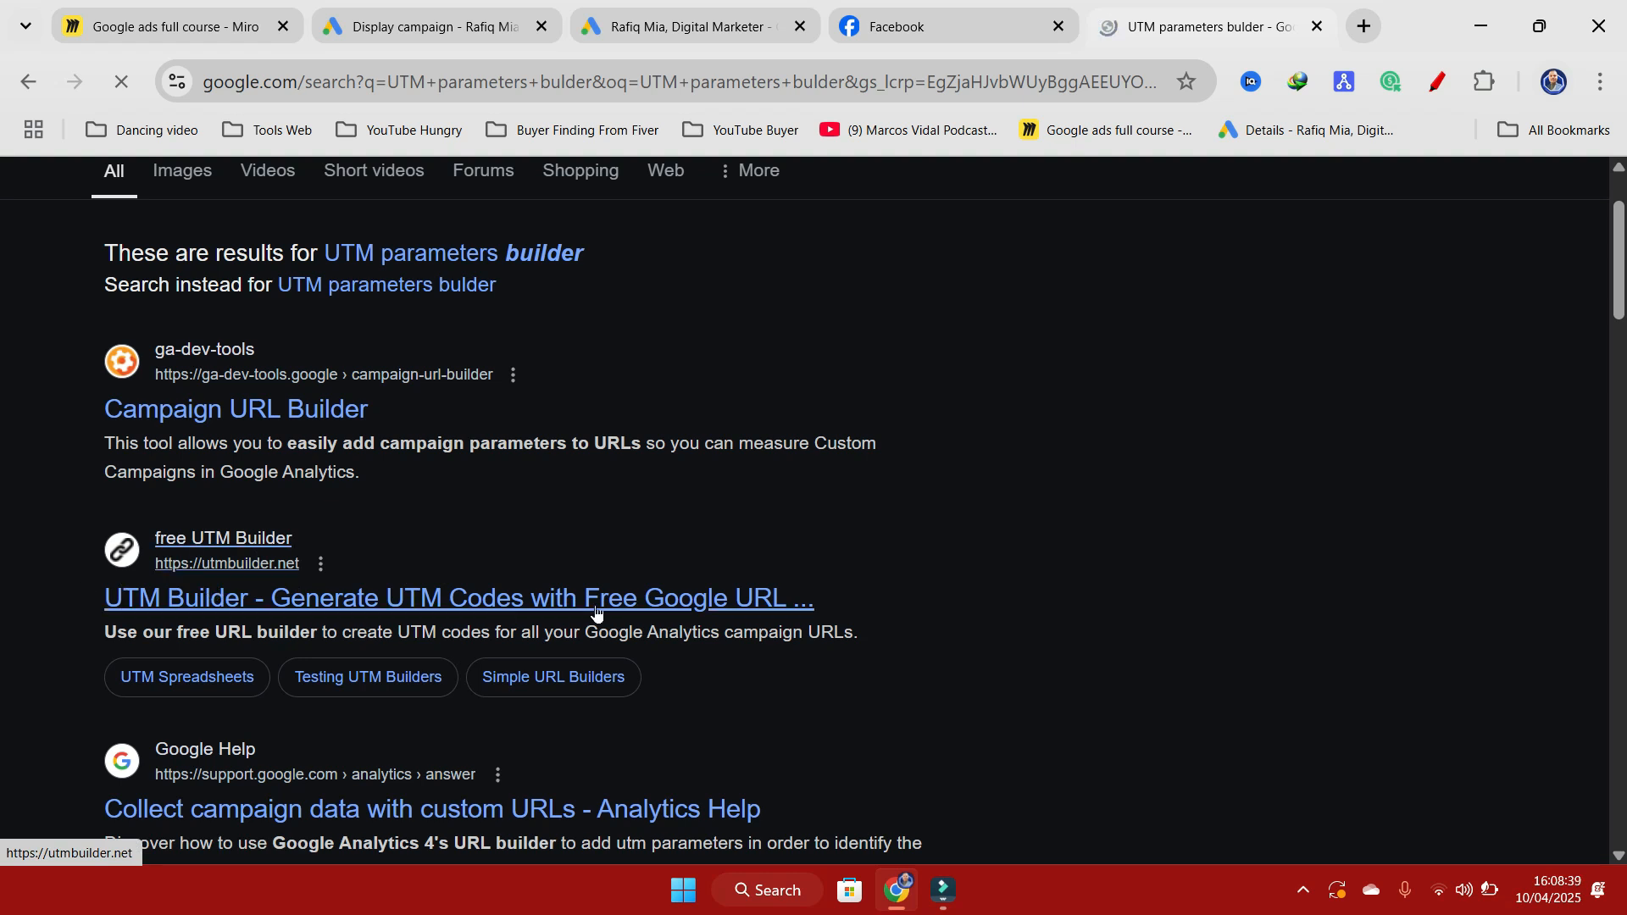
Step: Open the ga-dev-tools Campaign URL Builder from the search results and look over its website and campaign fields
scroll(213, 600, up, 2)
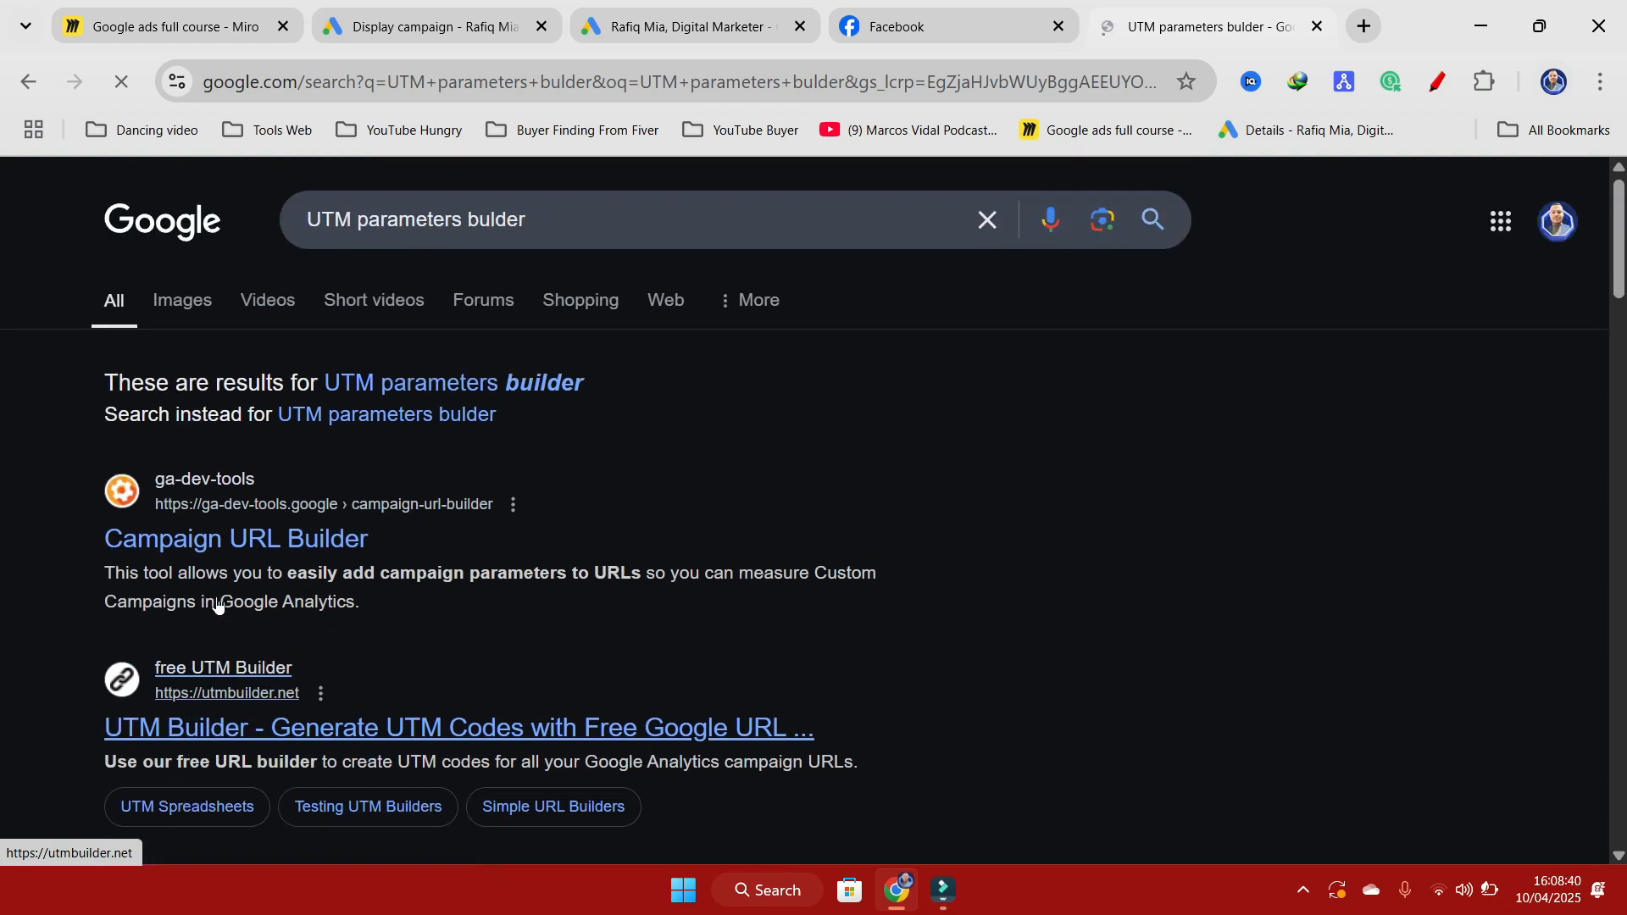
click(194, 545)
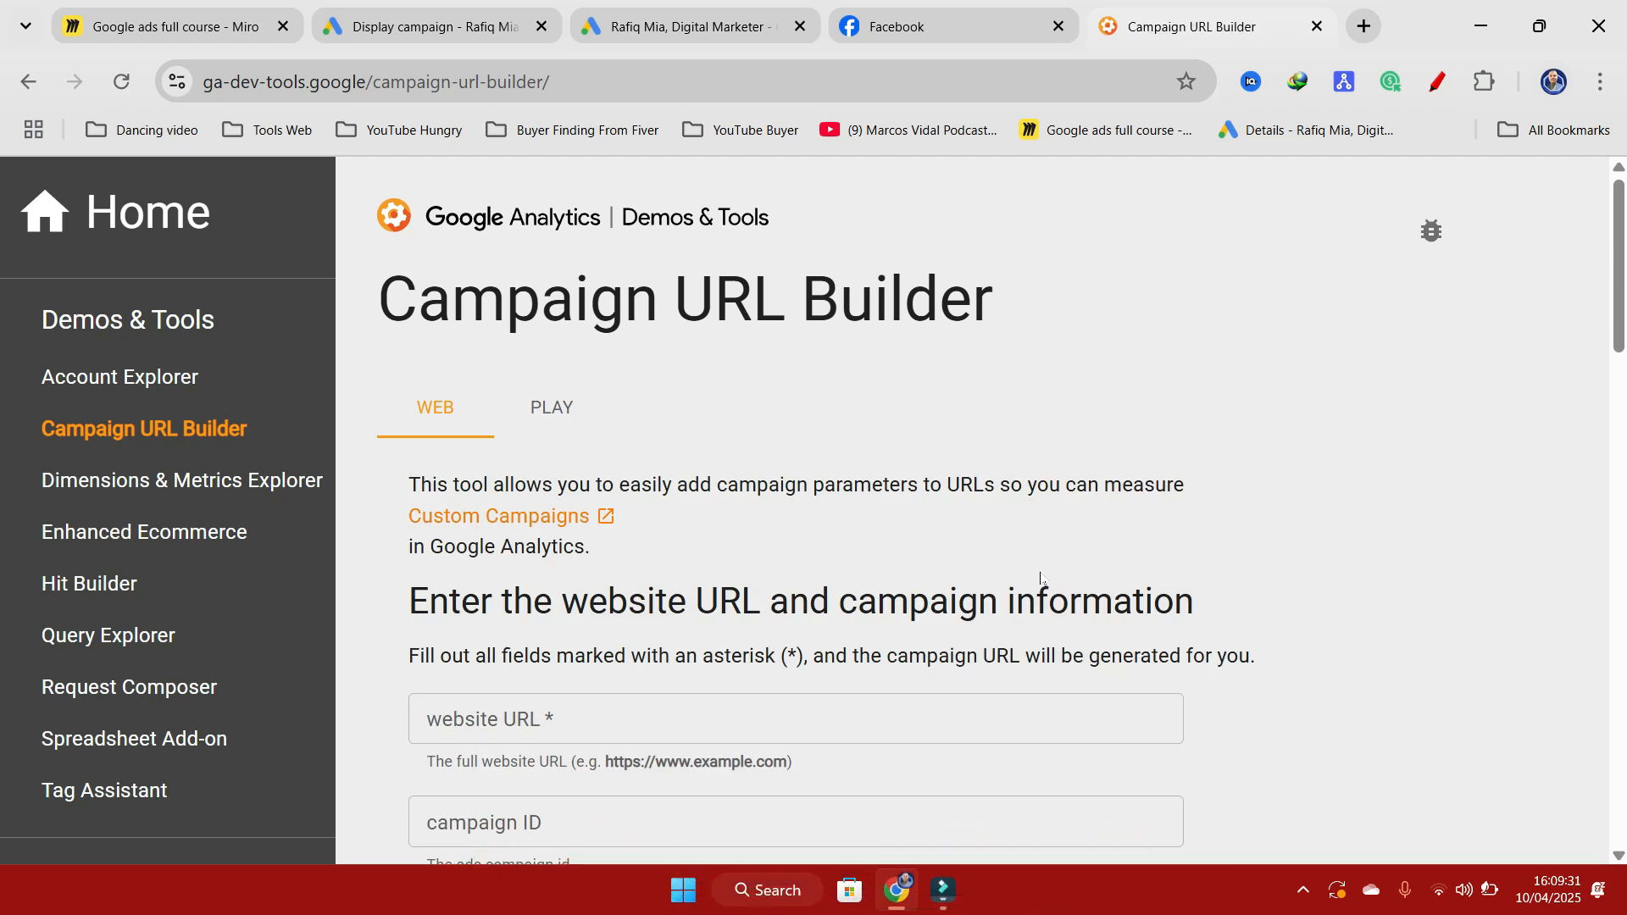
scroll(760, 373, down, 2)
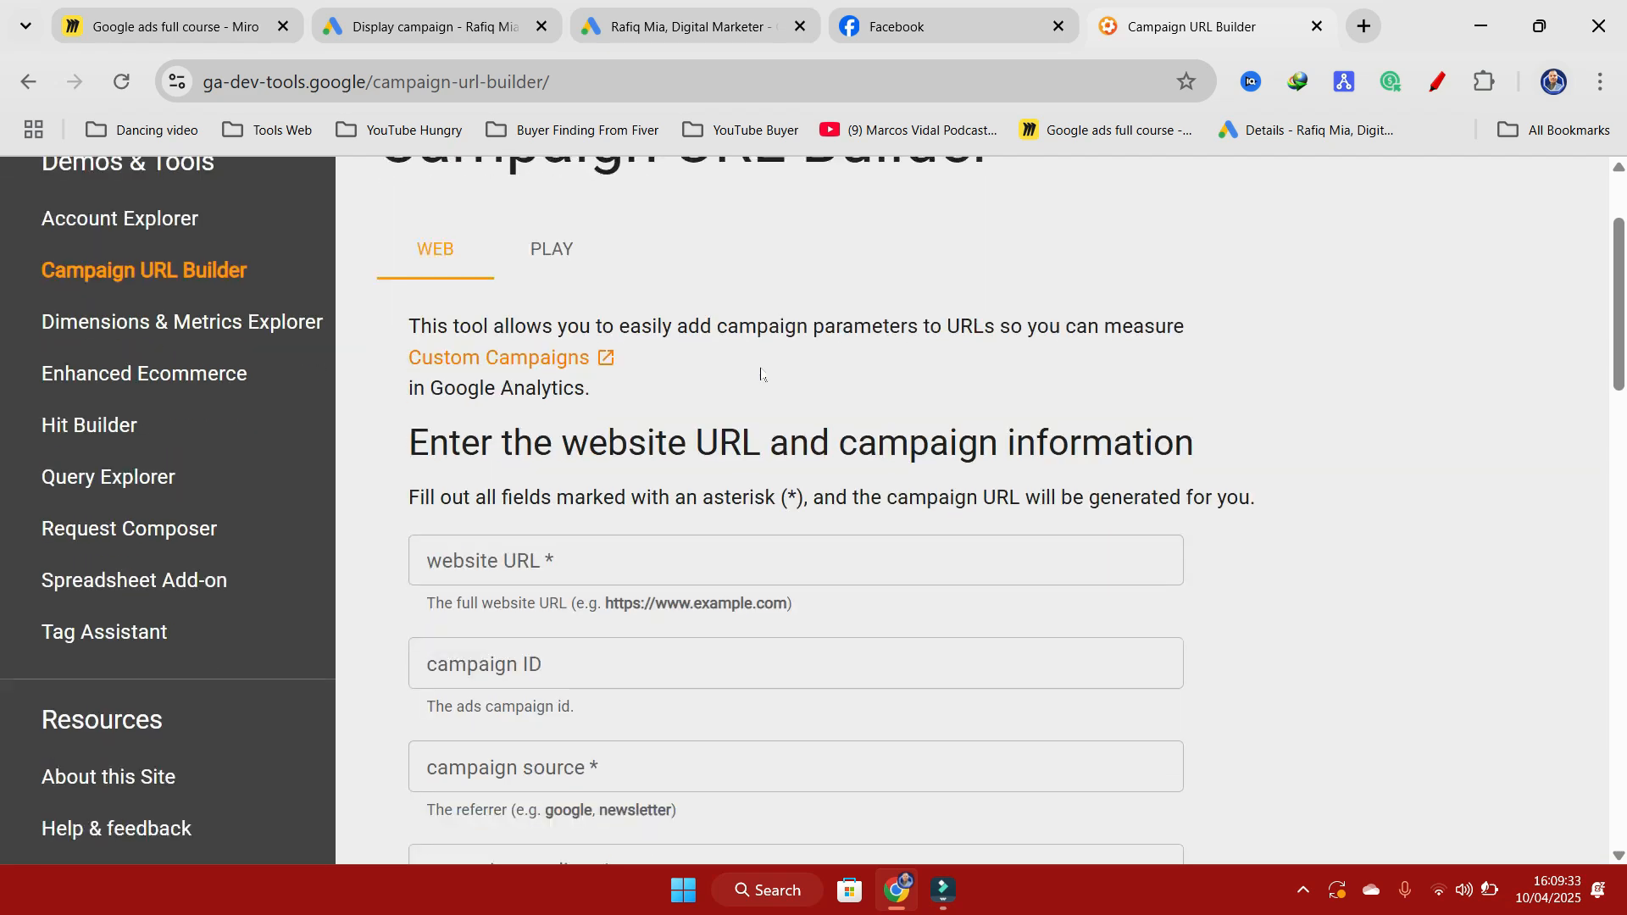
scroll(761, 374, down, 1)
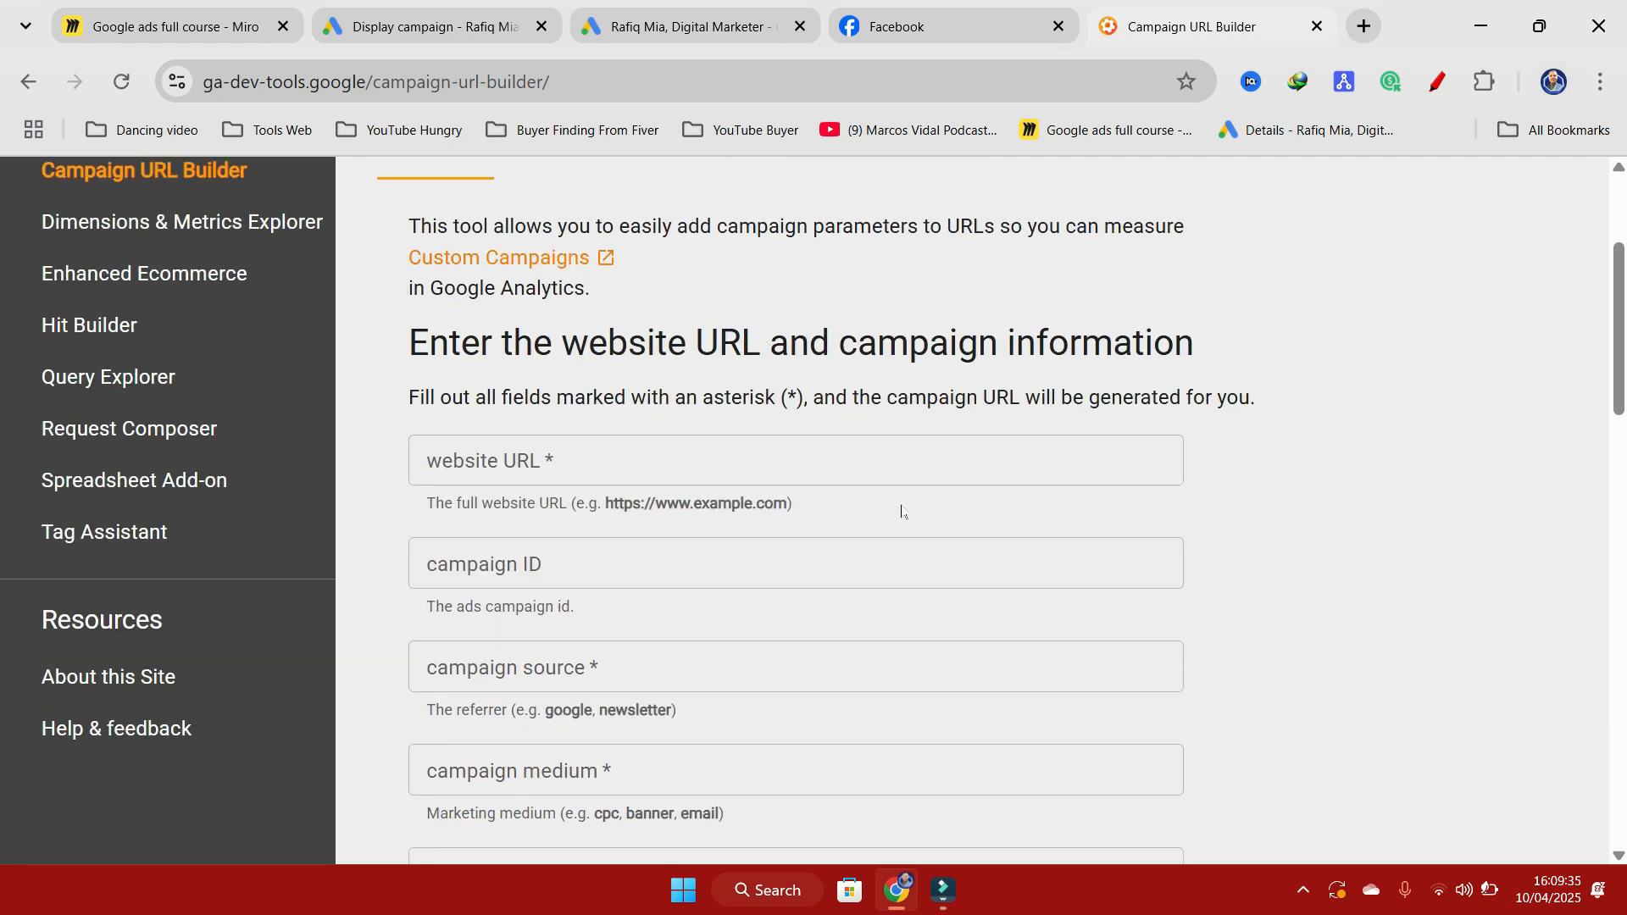
scroll(901, 508, up, 3)
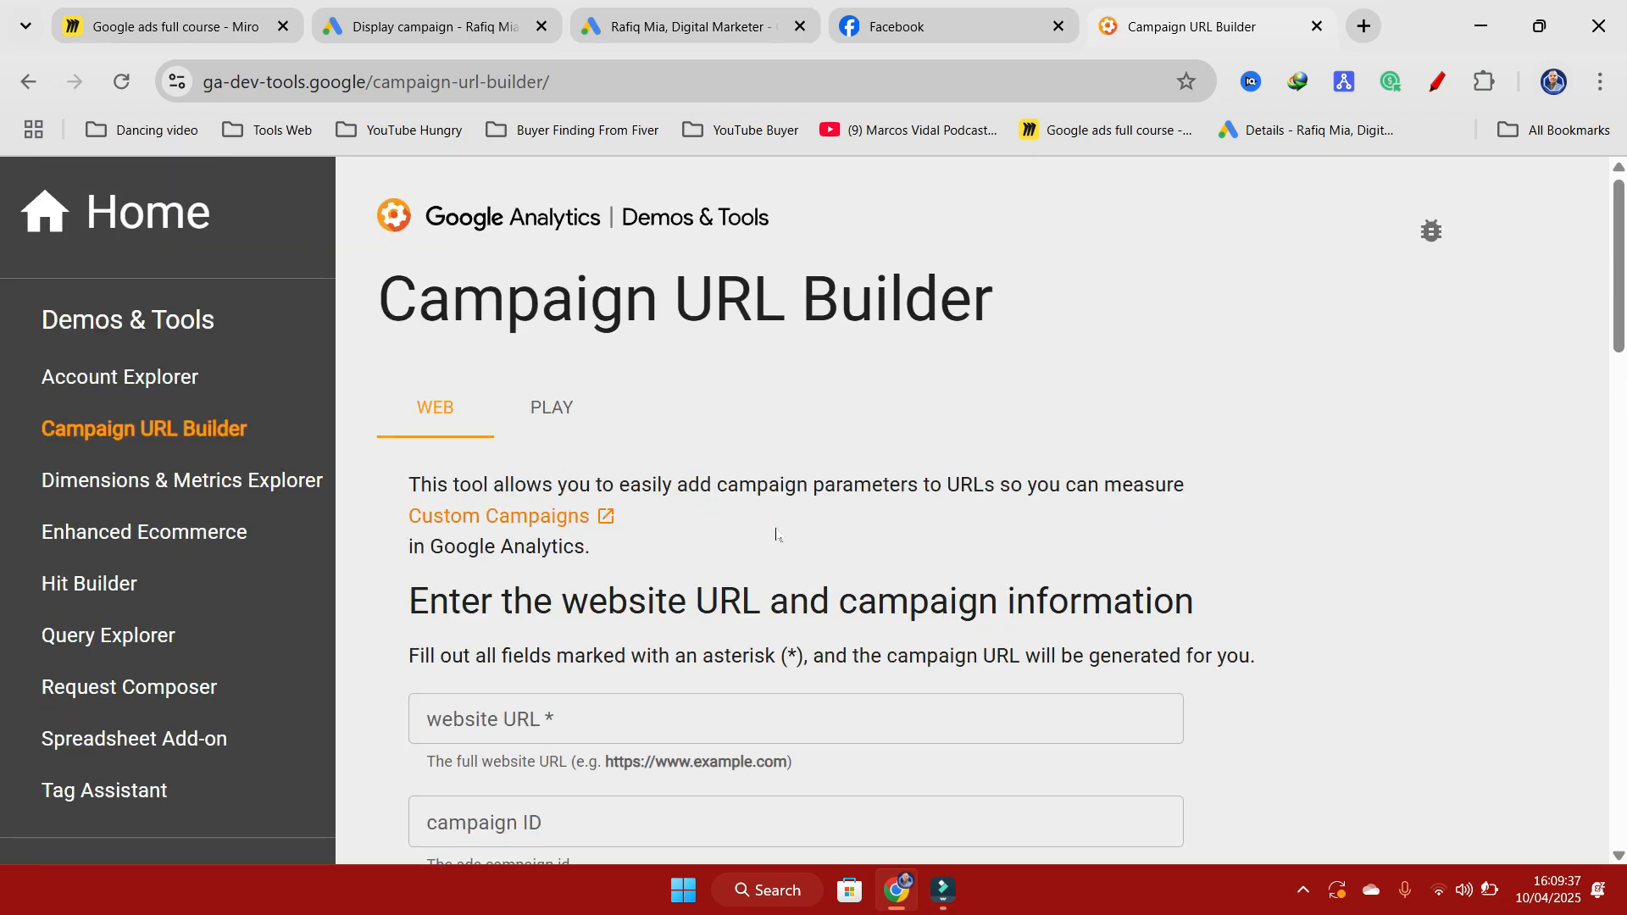
scroll(776, 530, down, 3)
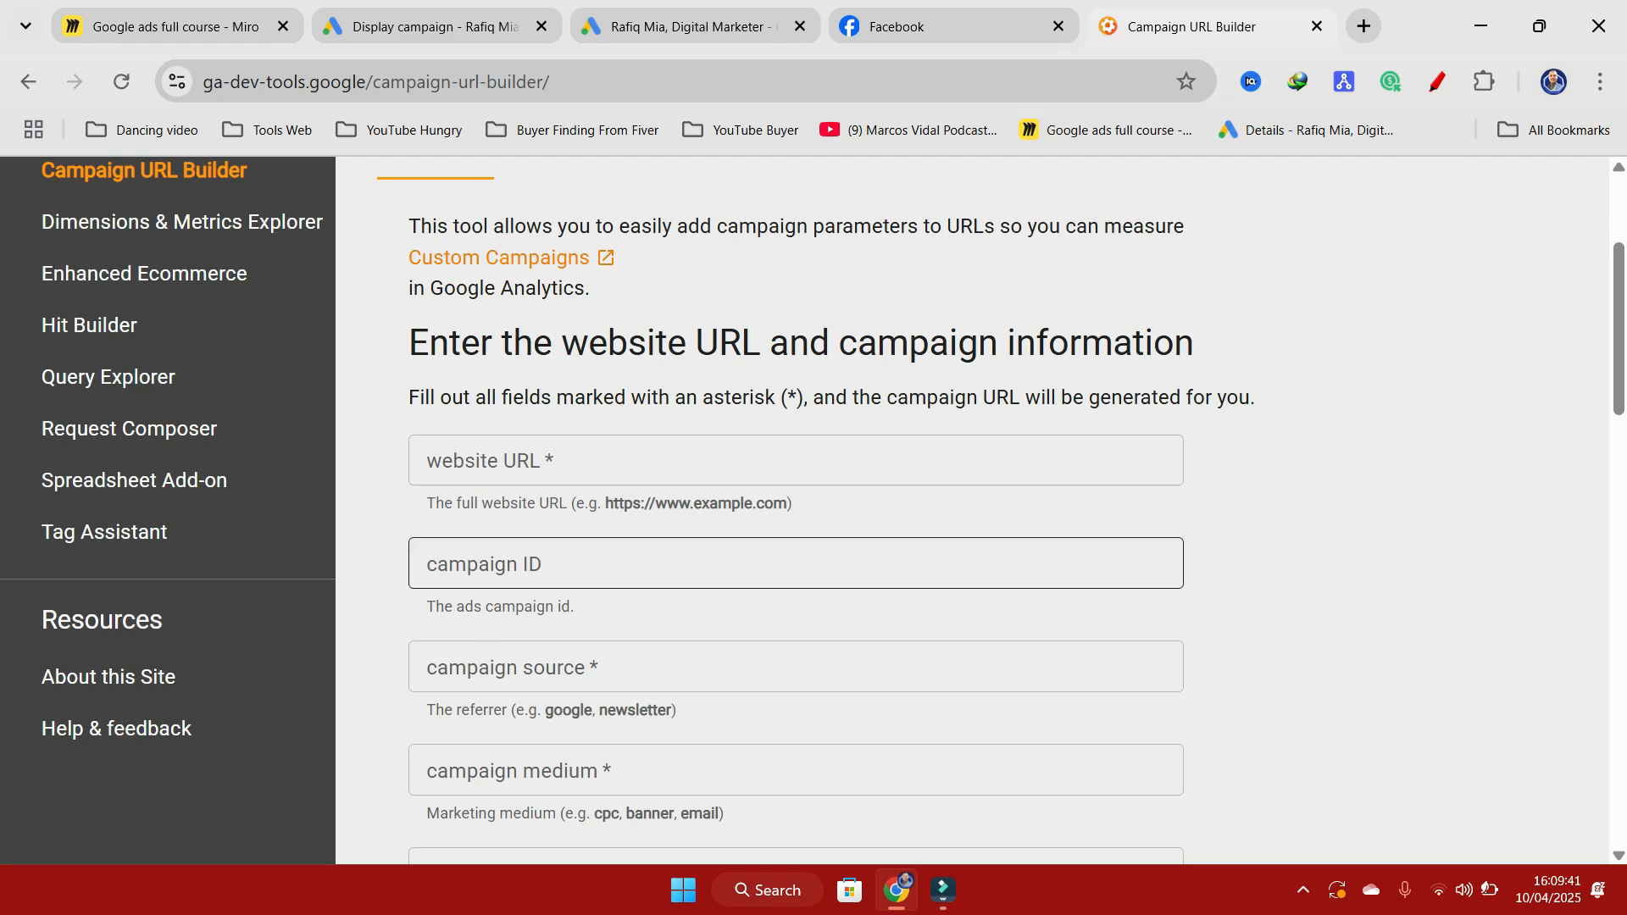
scroll(775, 563, up, 3)
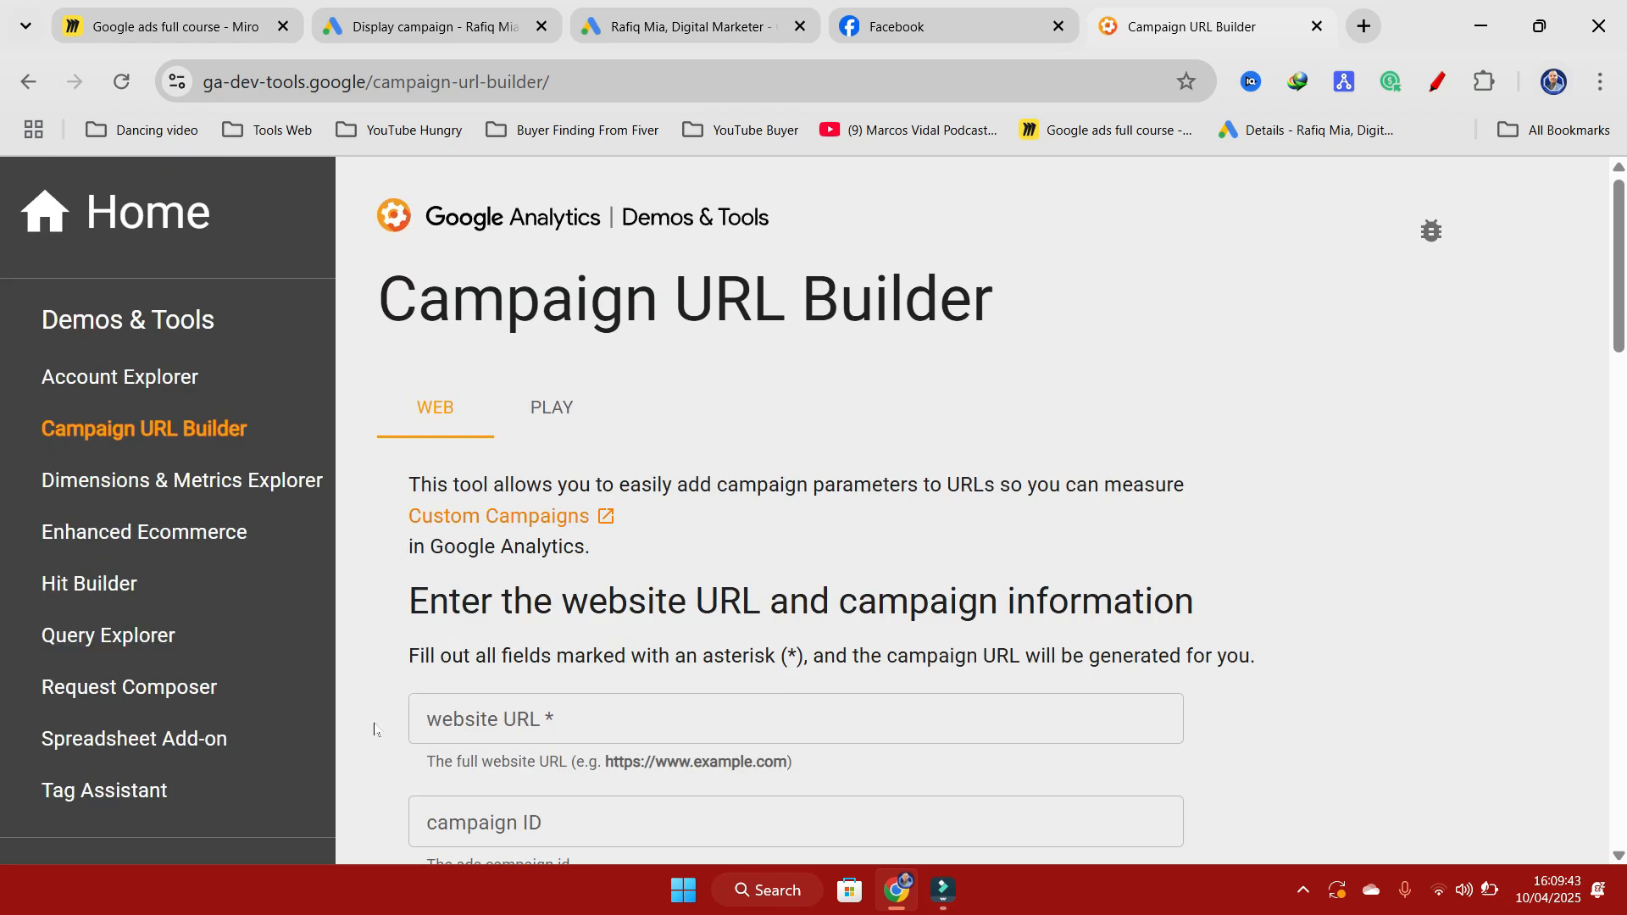
Step: Copy the final URL from the Google Ads display campaign draft into the website URL field of the Campaign URL Builder
click(593, 716)
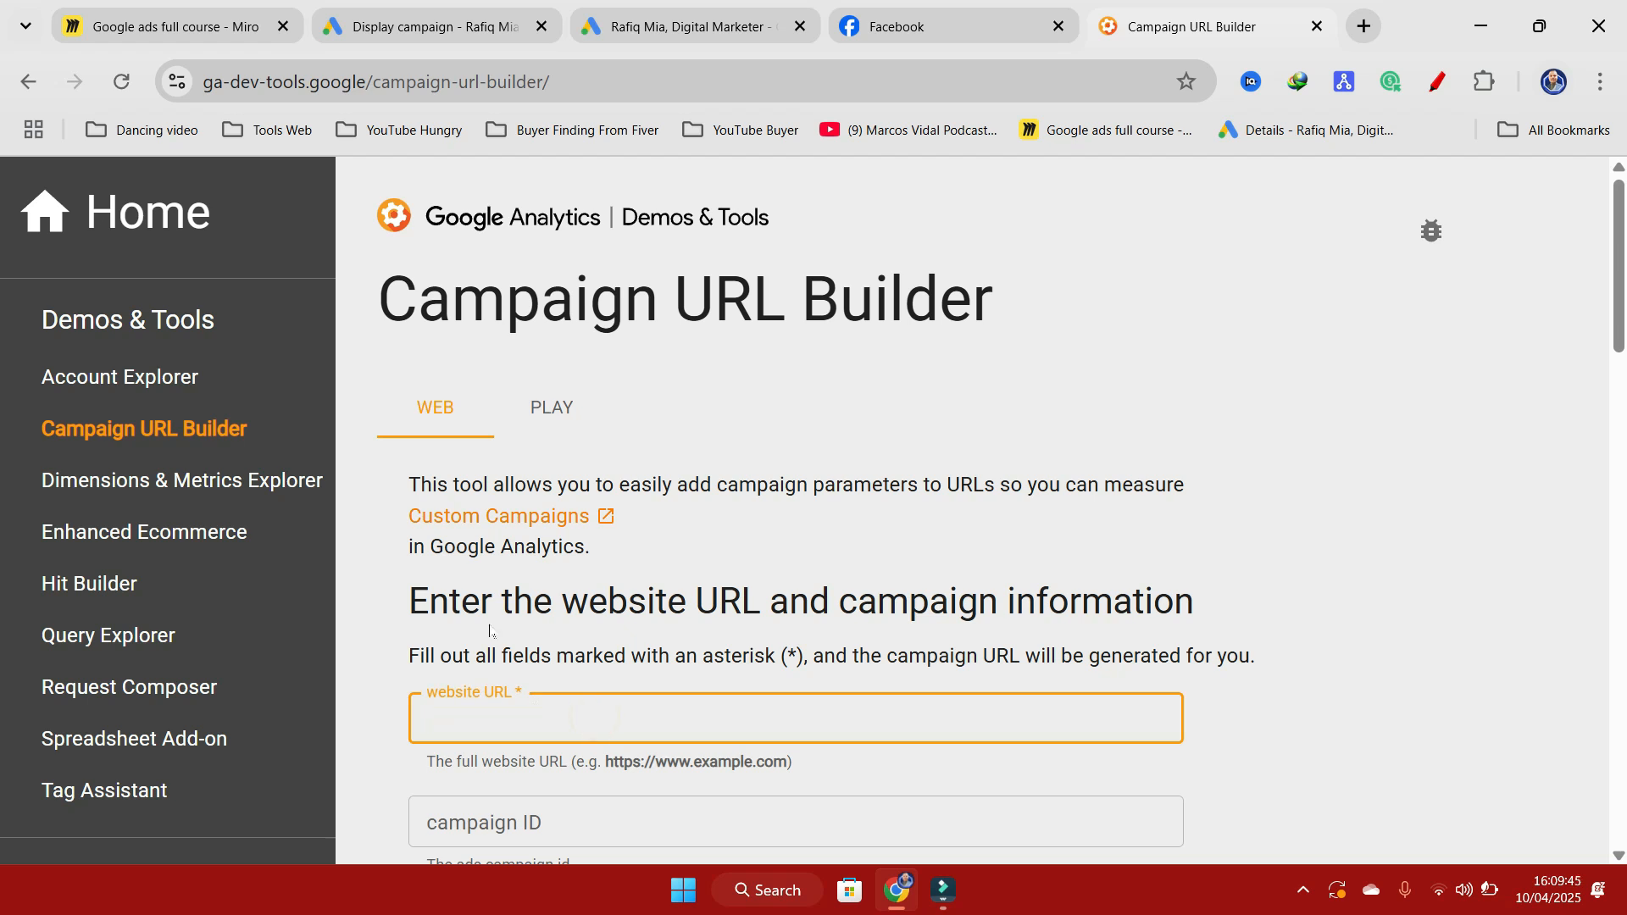
click(475, 25)
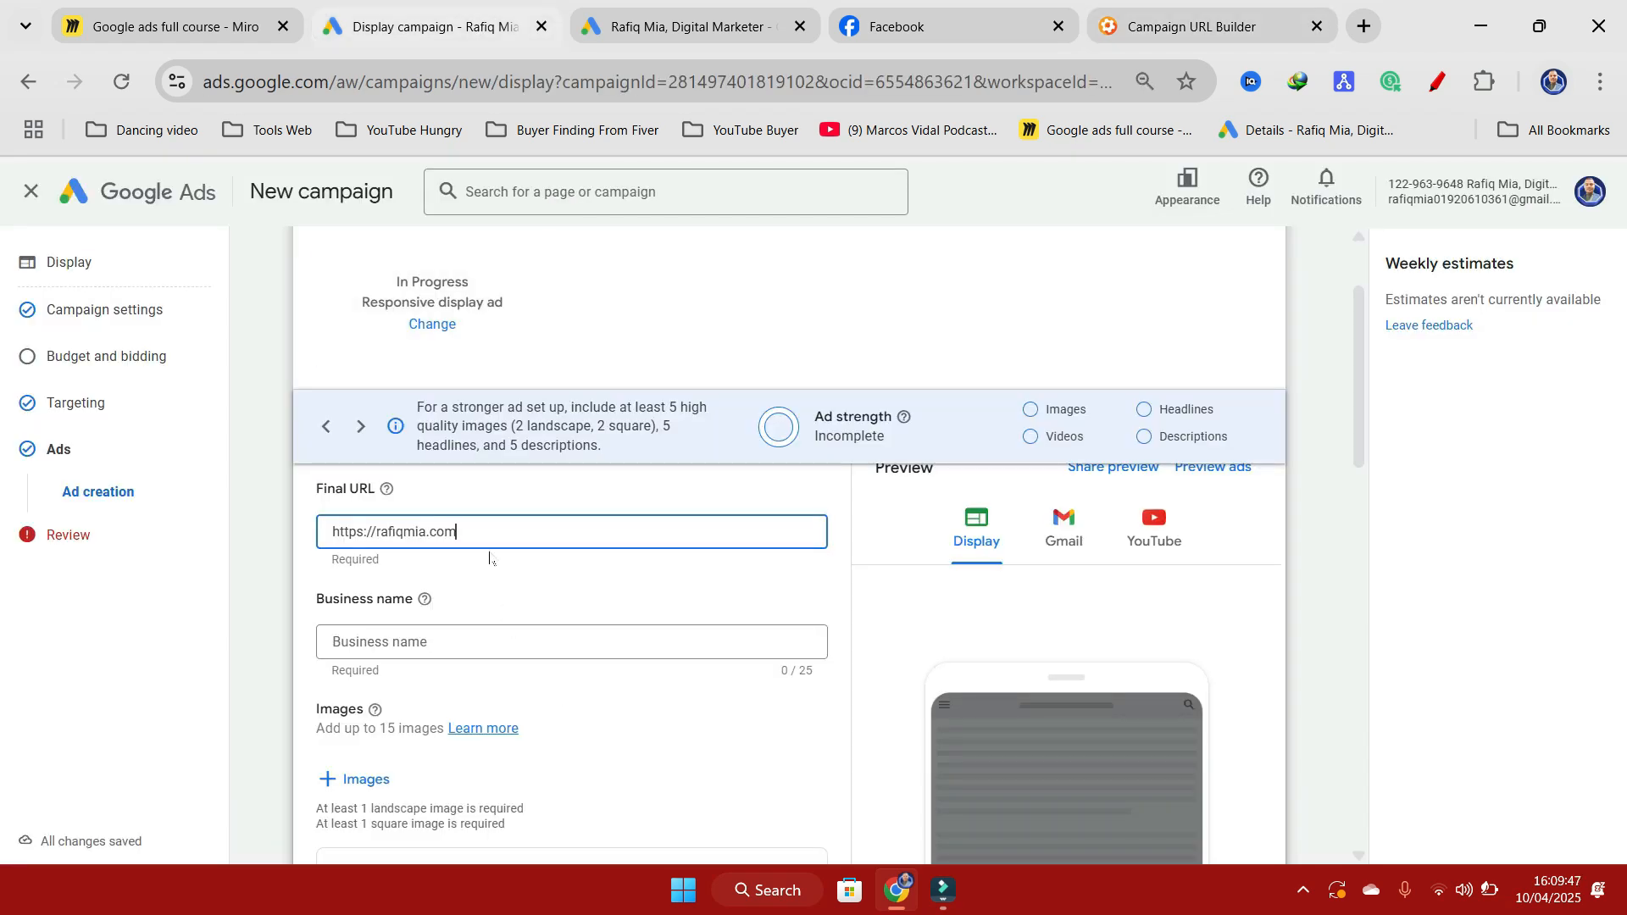
triple_click(471, 529)
key(ctrl+c)
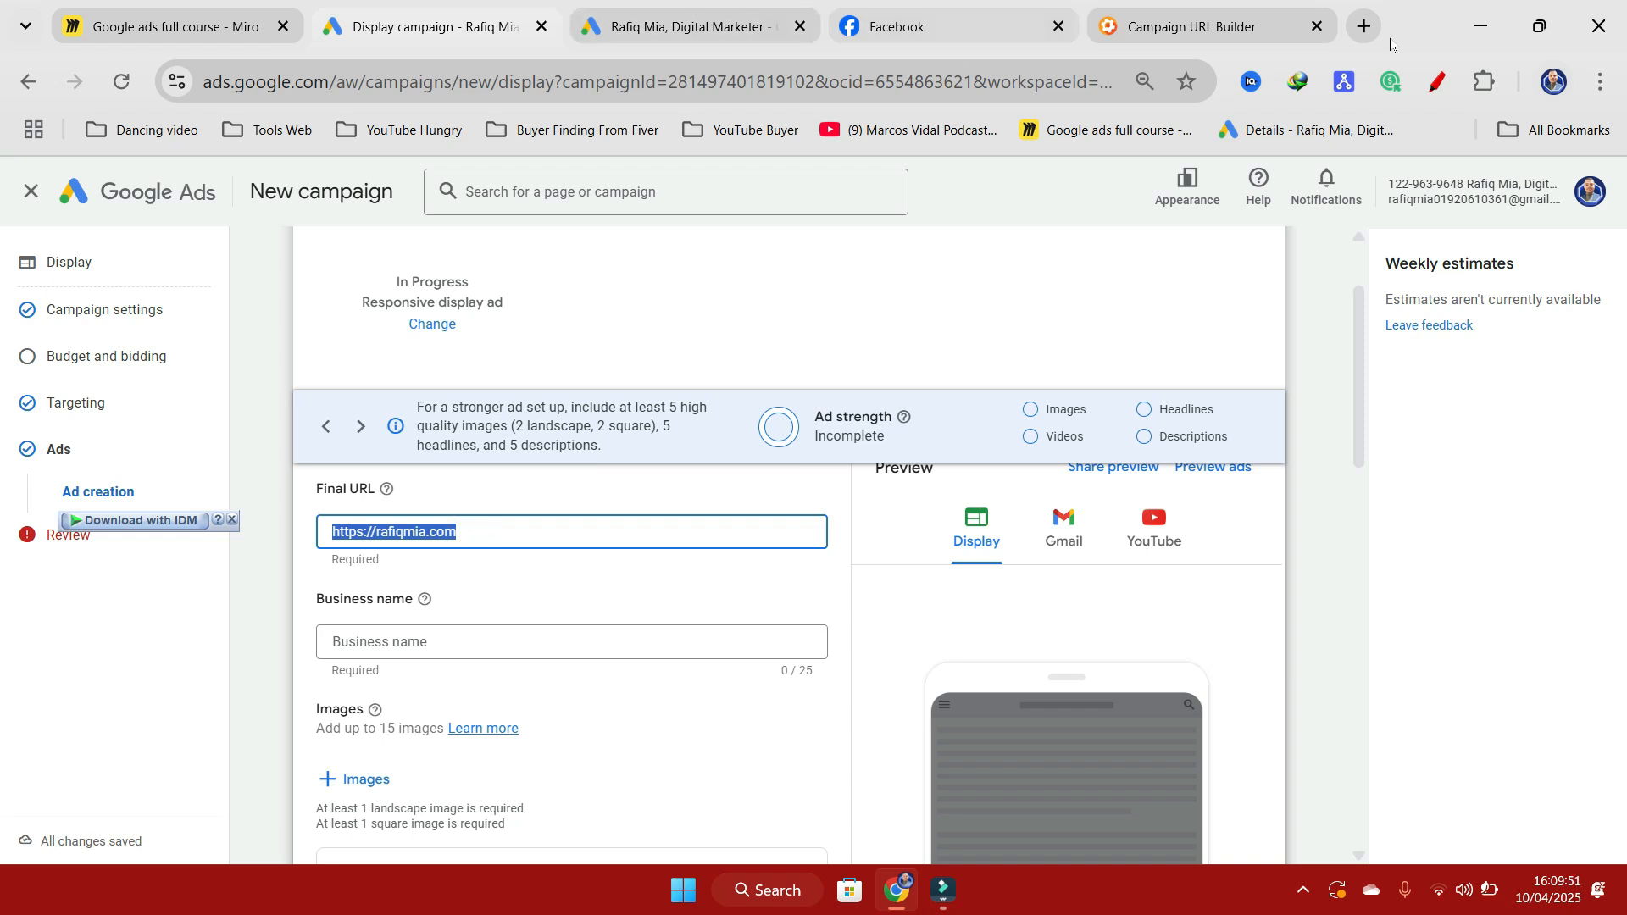
click(1168, 27)
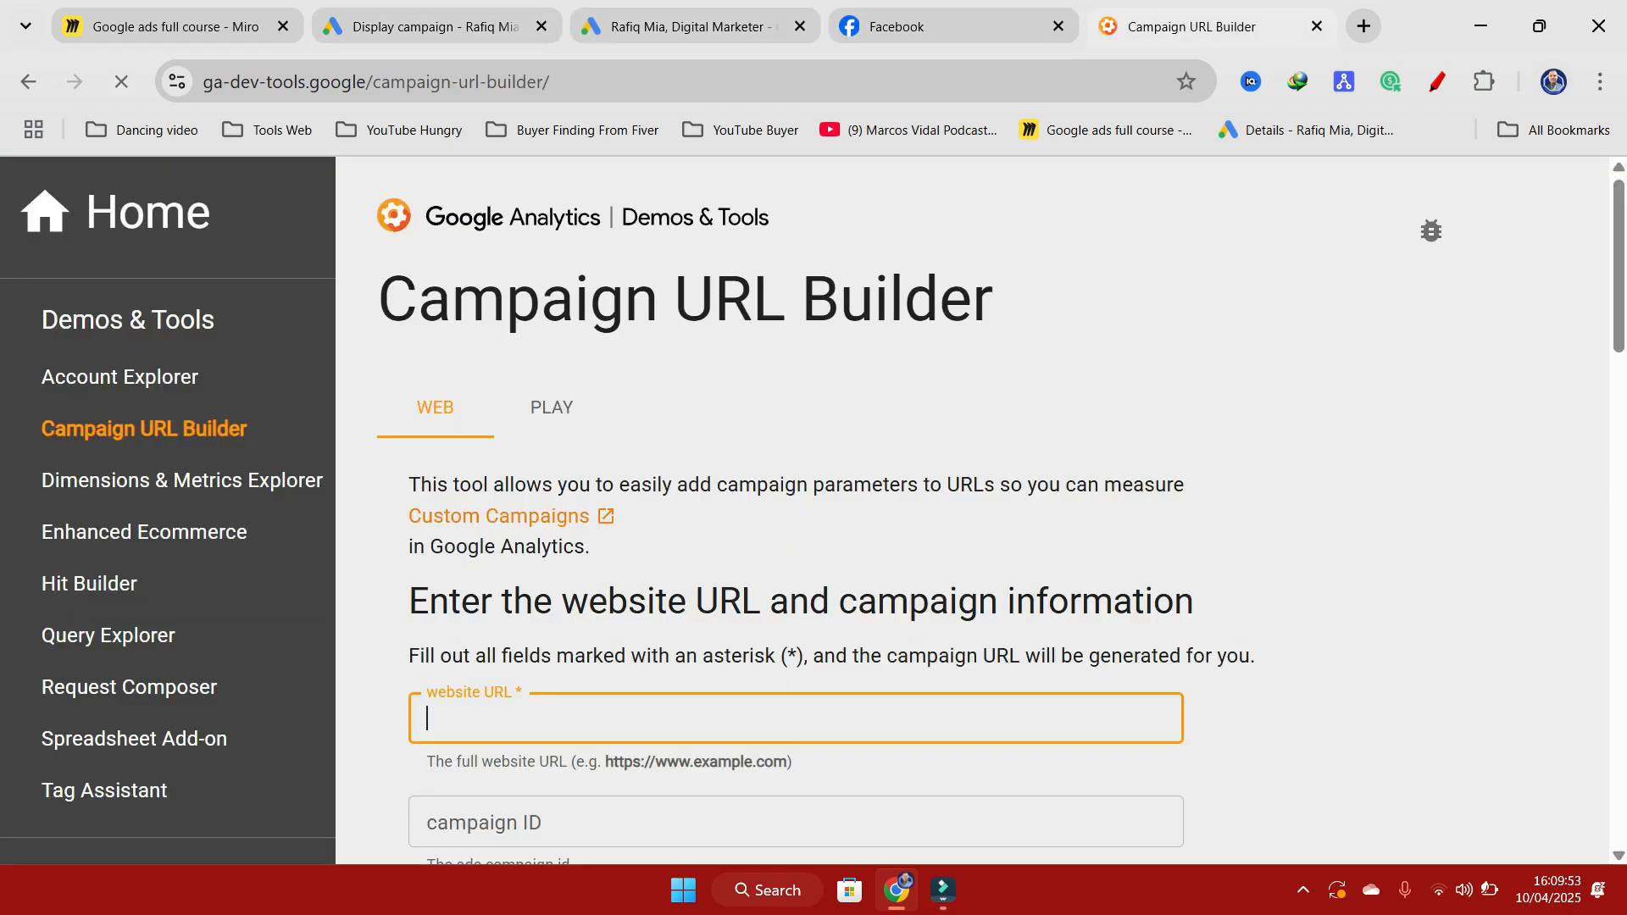
key(ctrl+v)
scroll(591, 615, down, 3)
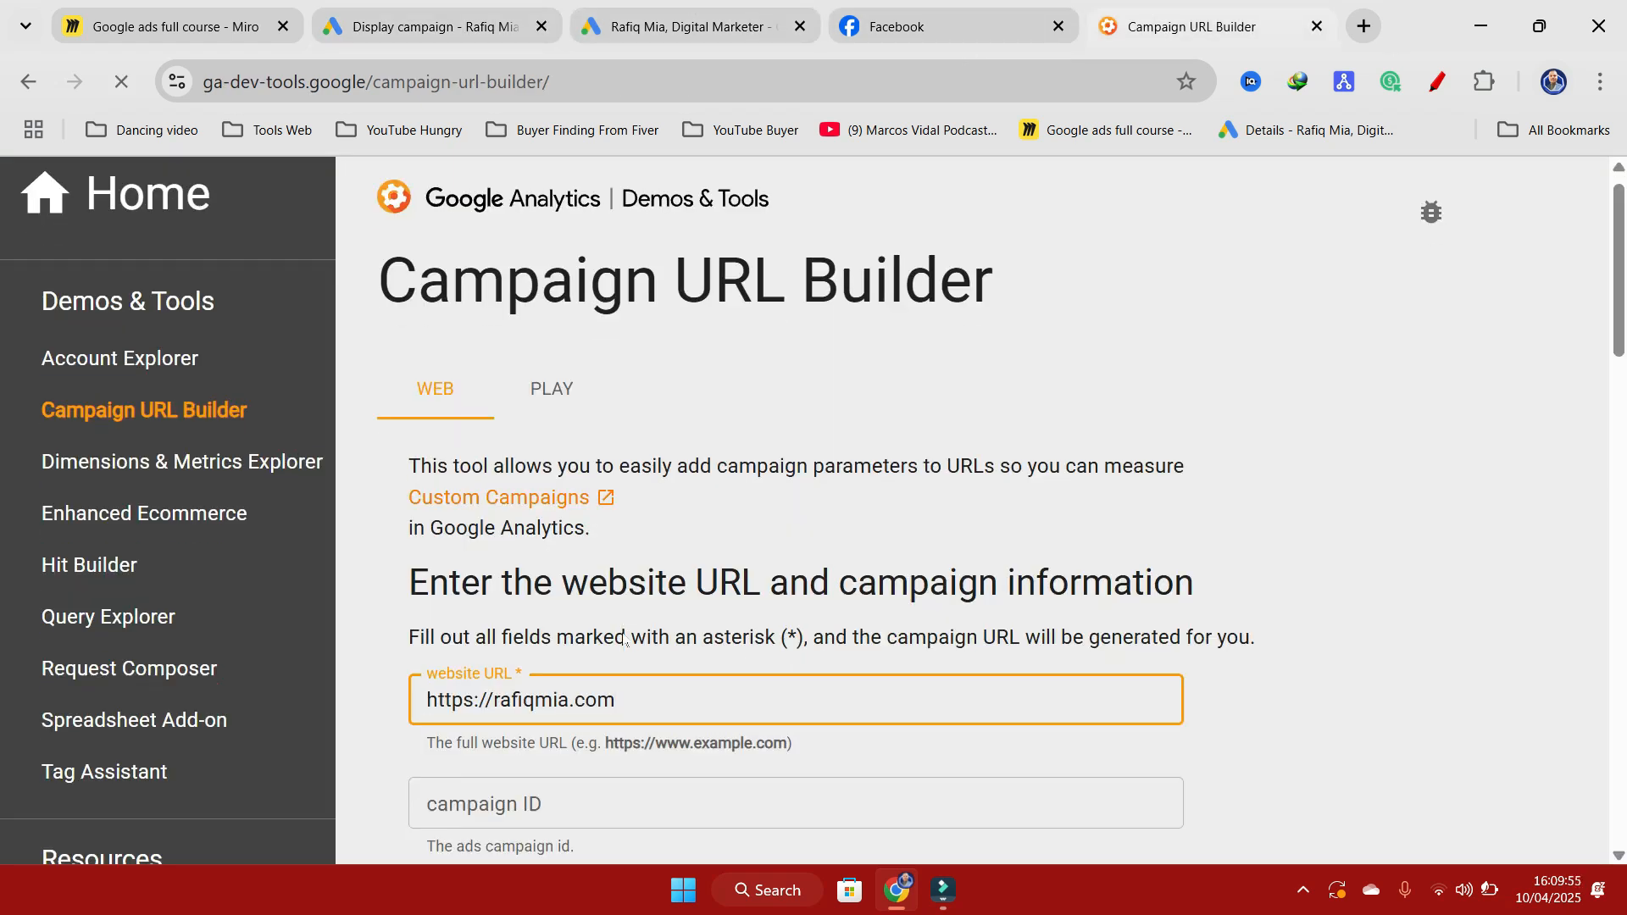
click(639, 563)
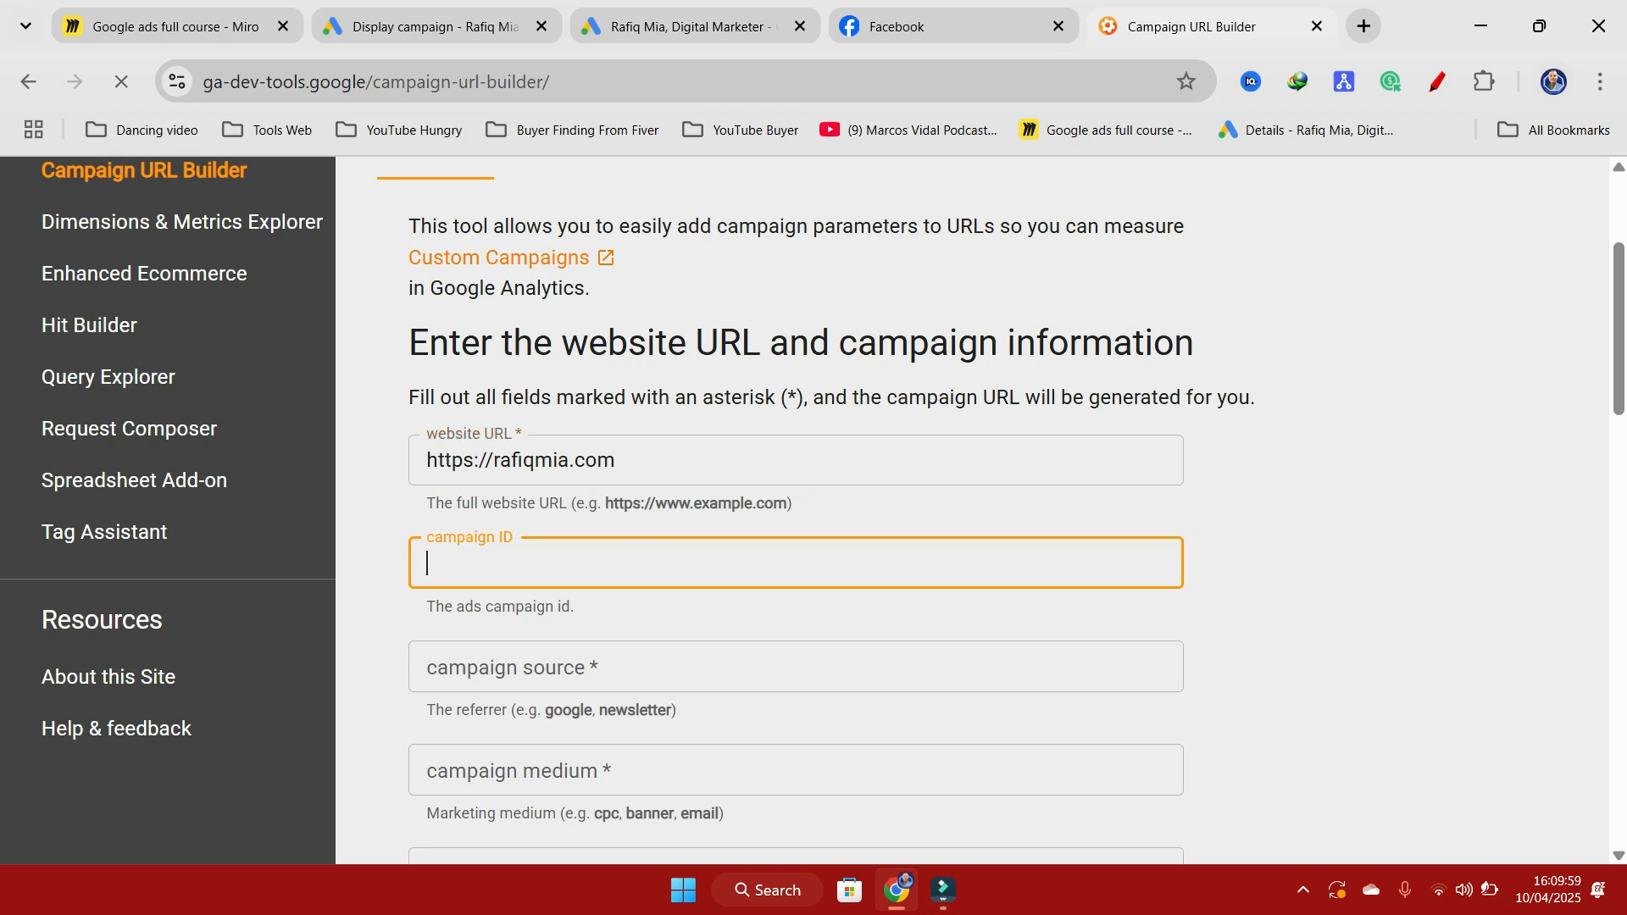
text(google)
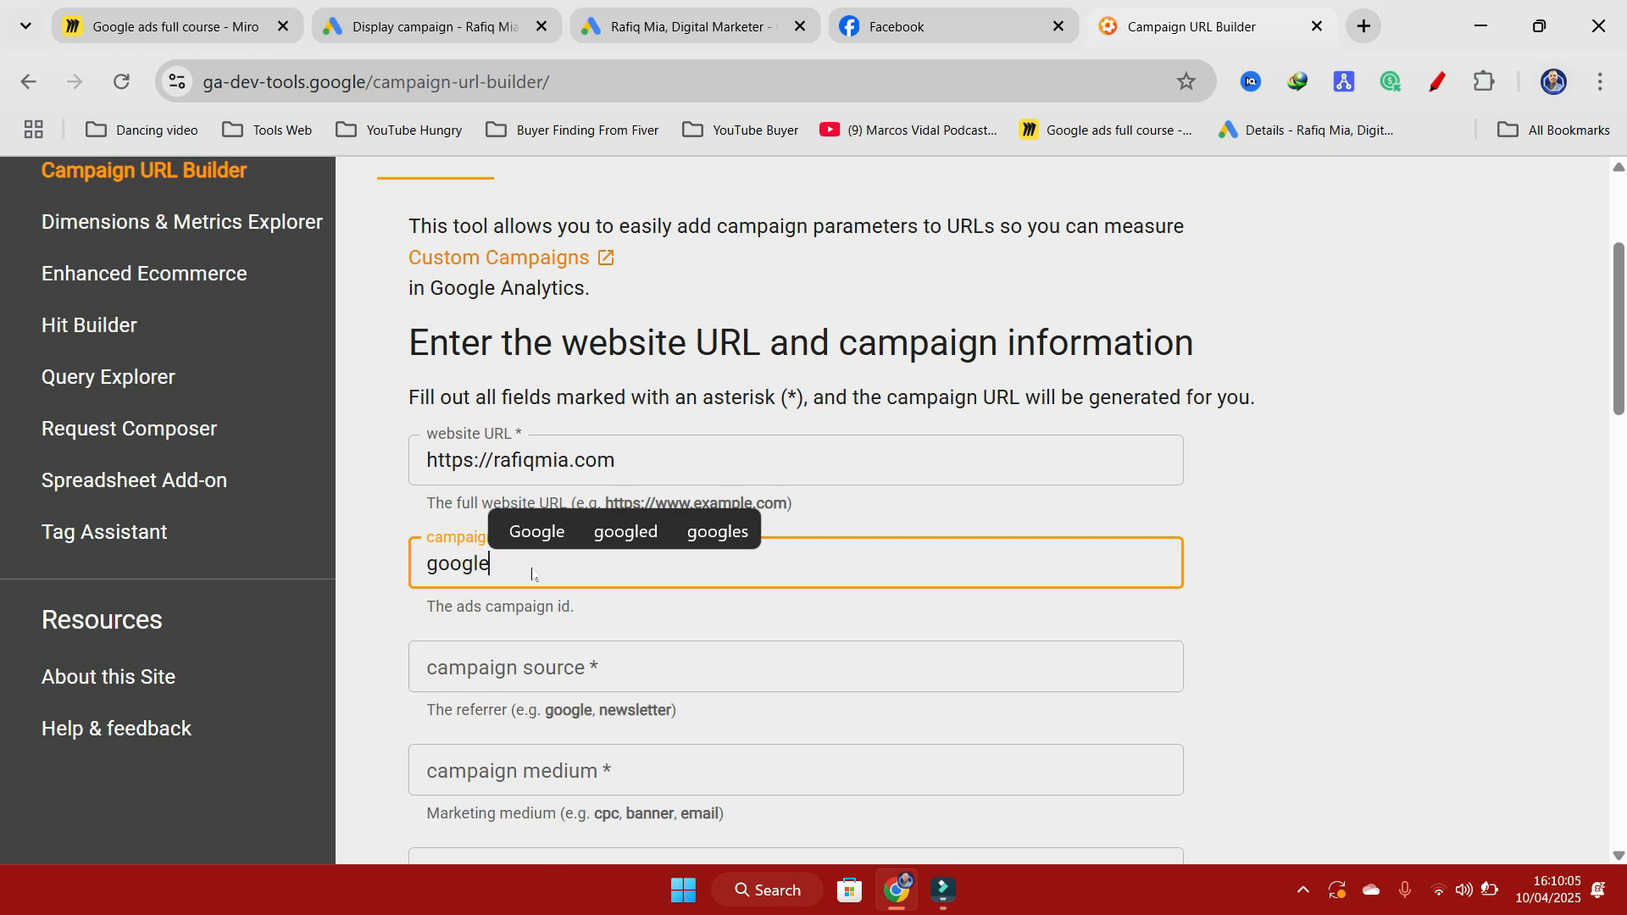
click(611, 666)
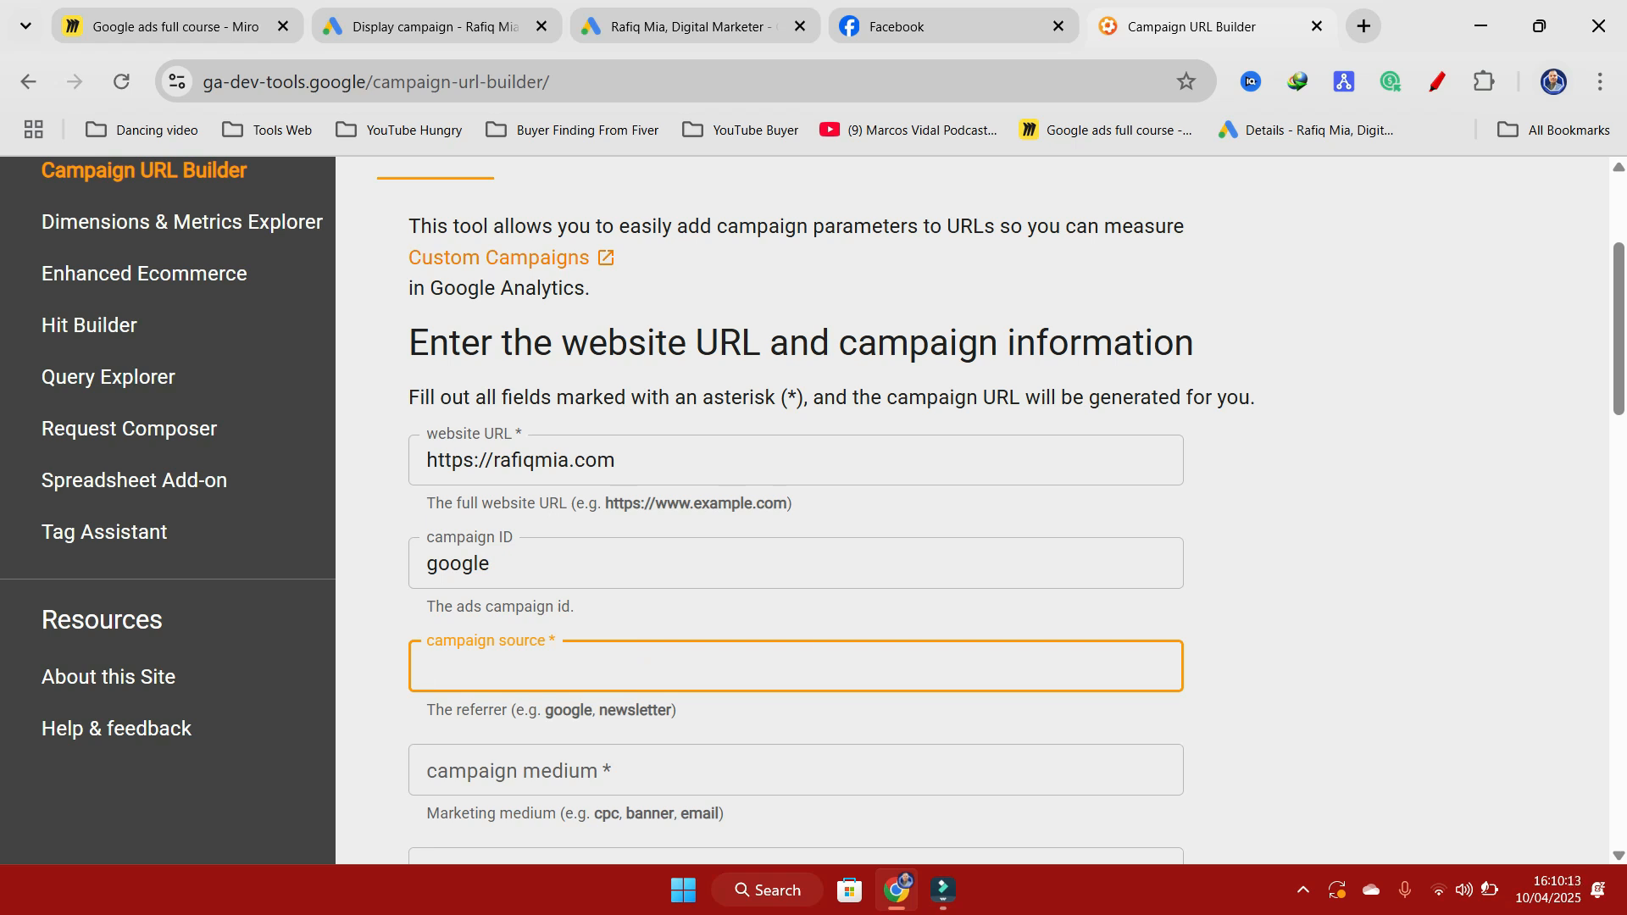
drag(500, 572, 390, 576)
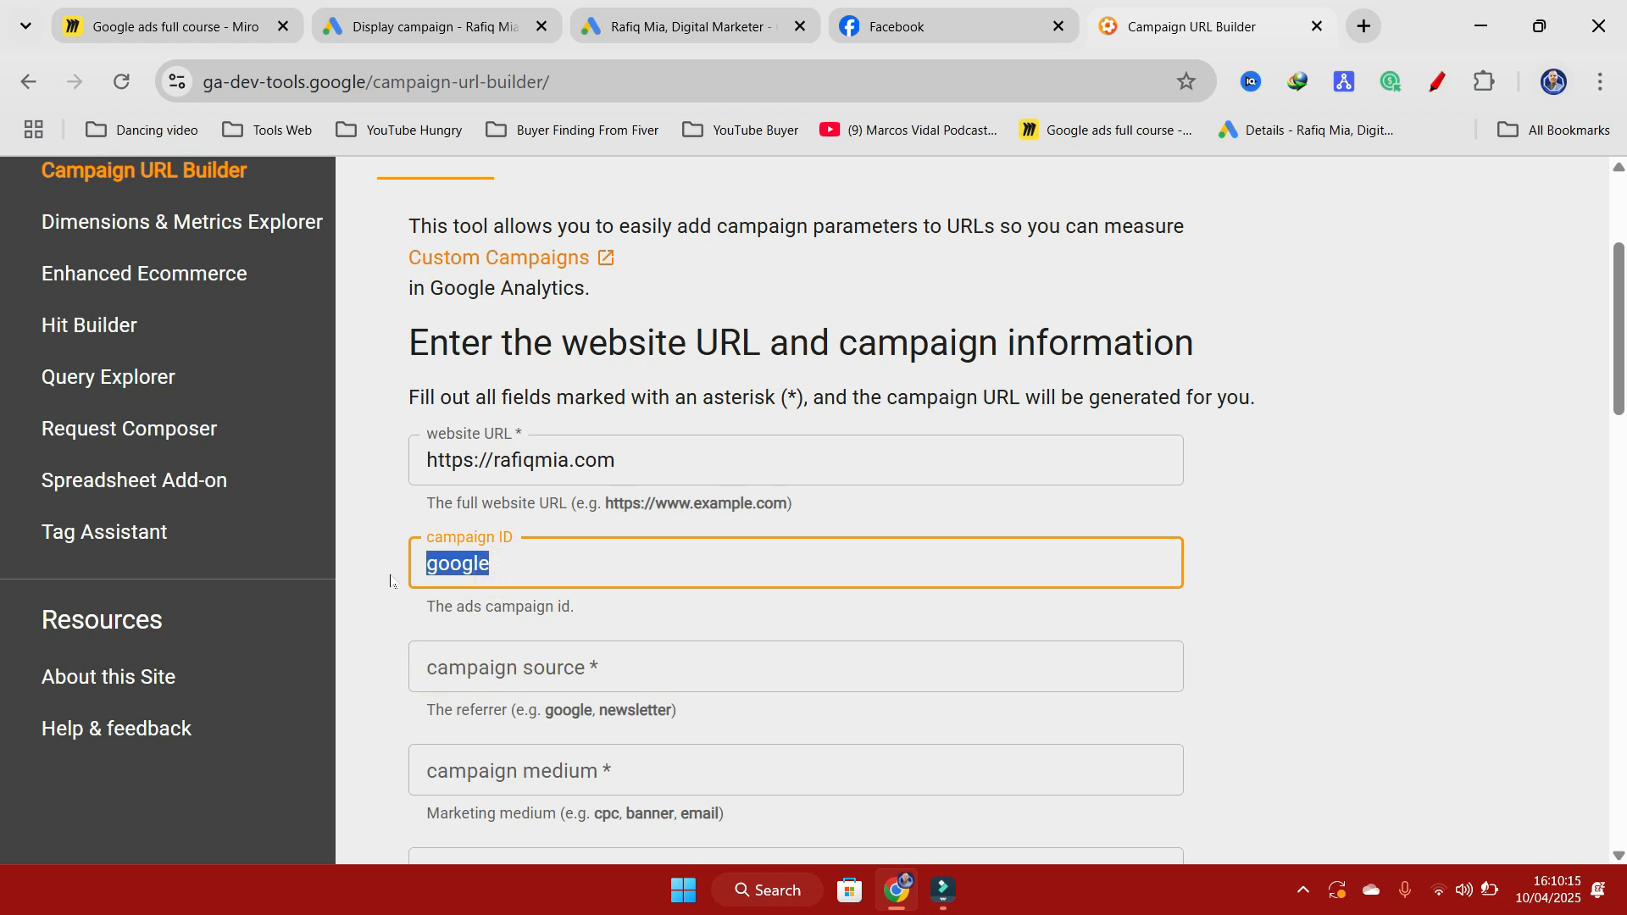
key(BackSpace)
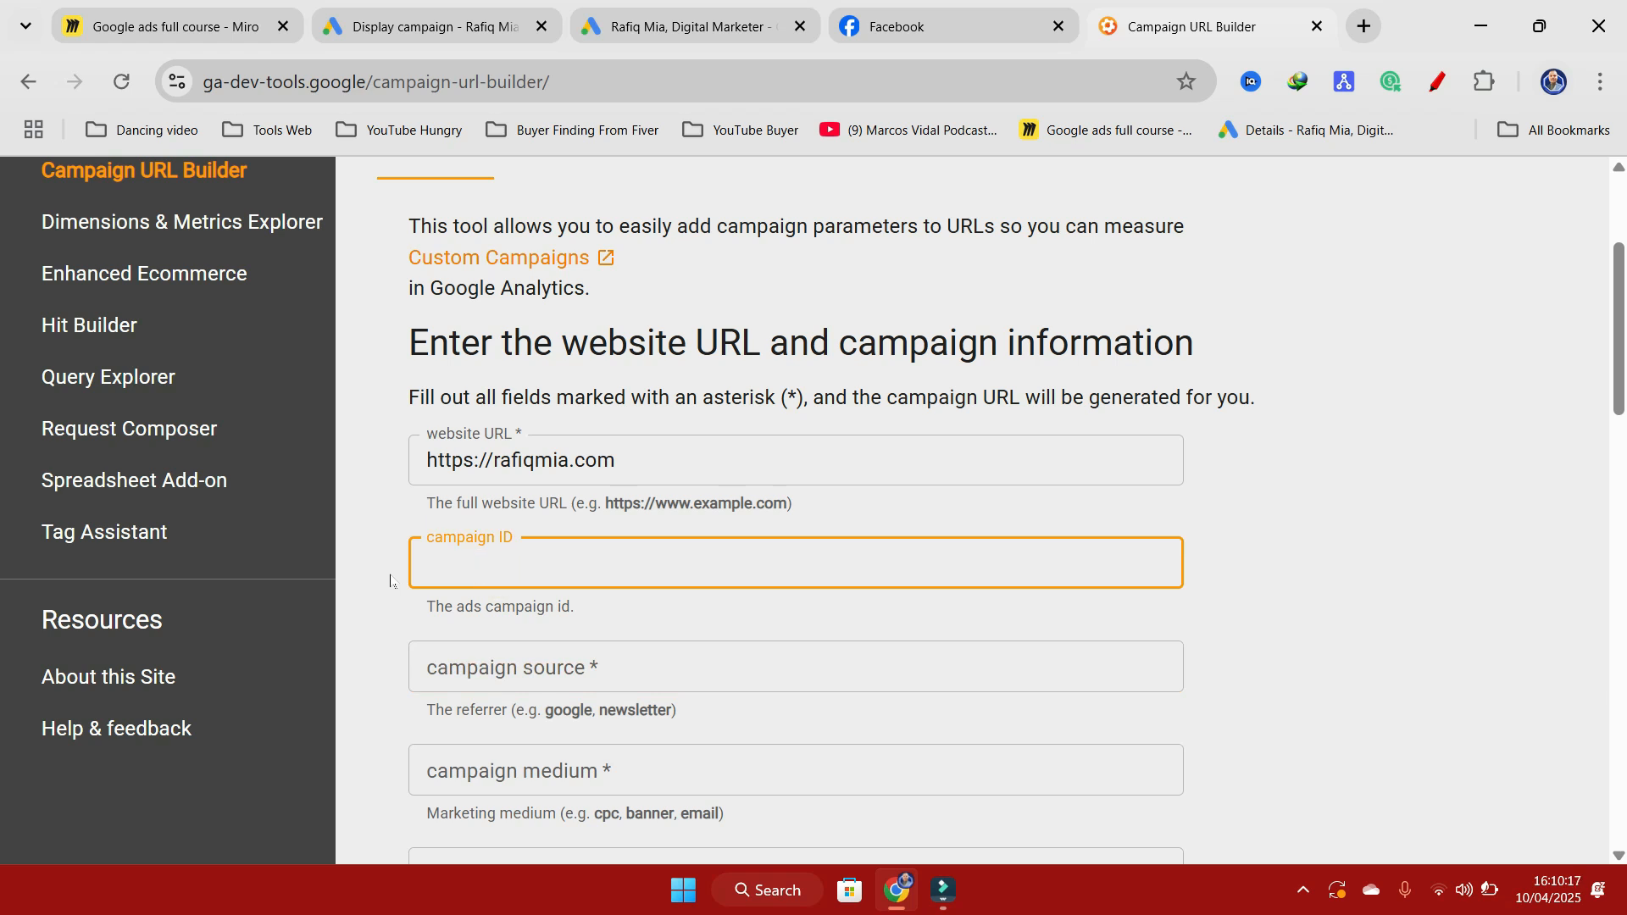
Step: Set the campaign ID to 101 and the campaign source to Google
text(101)
click(614, 673)
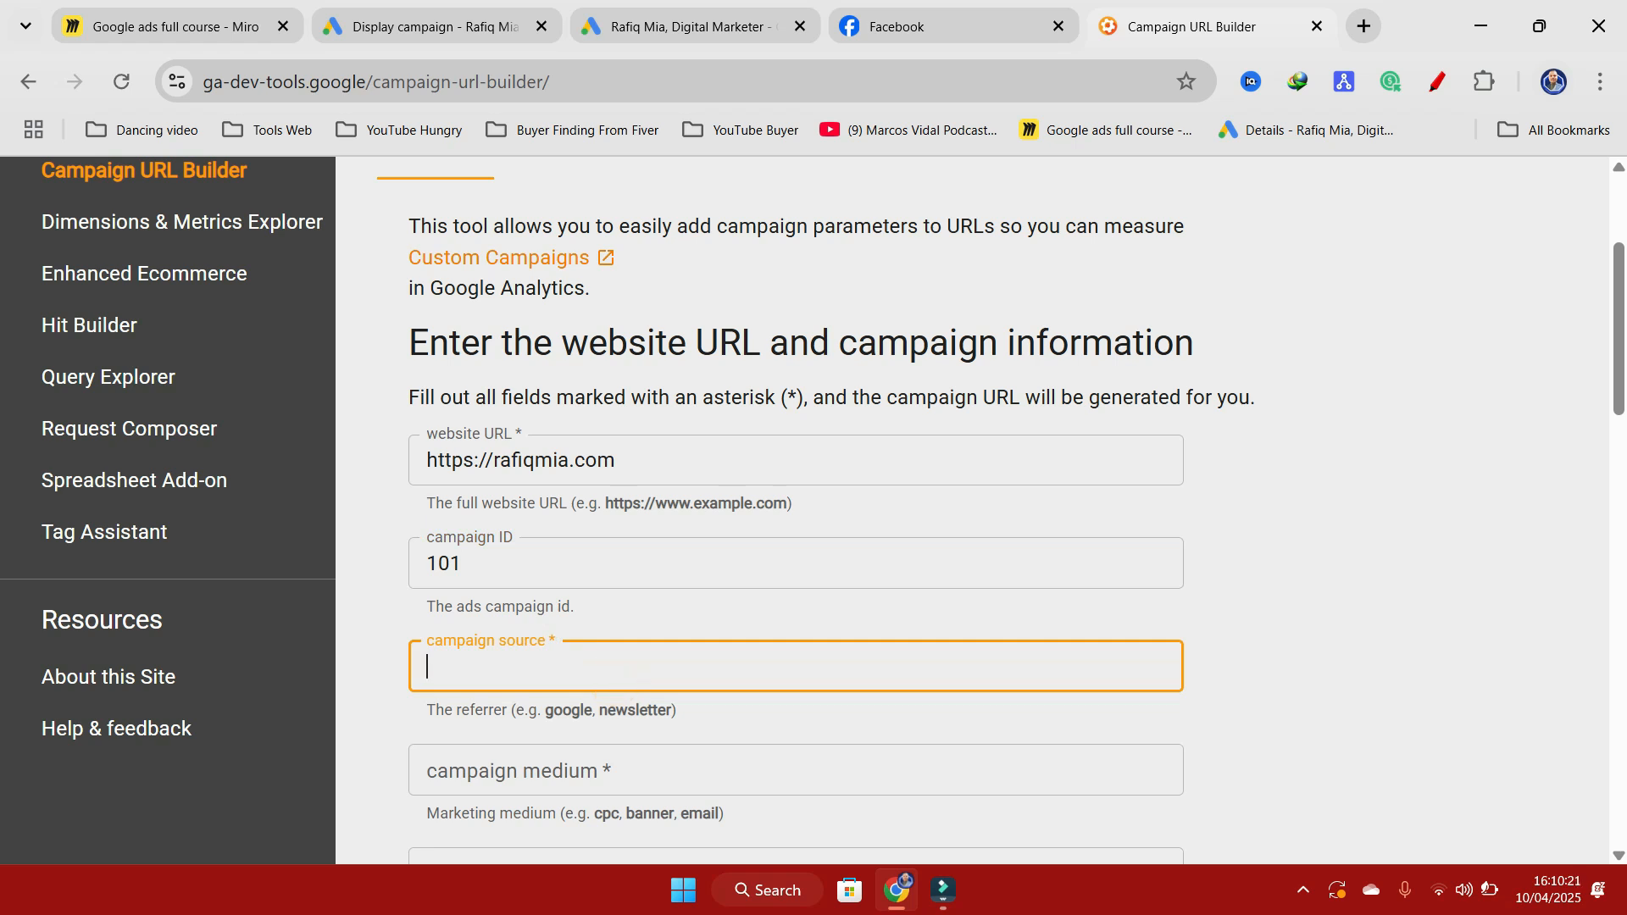
text(Go)
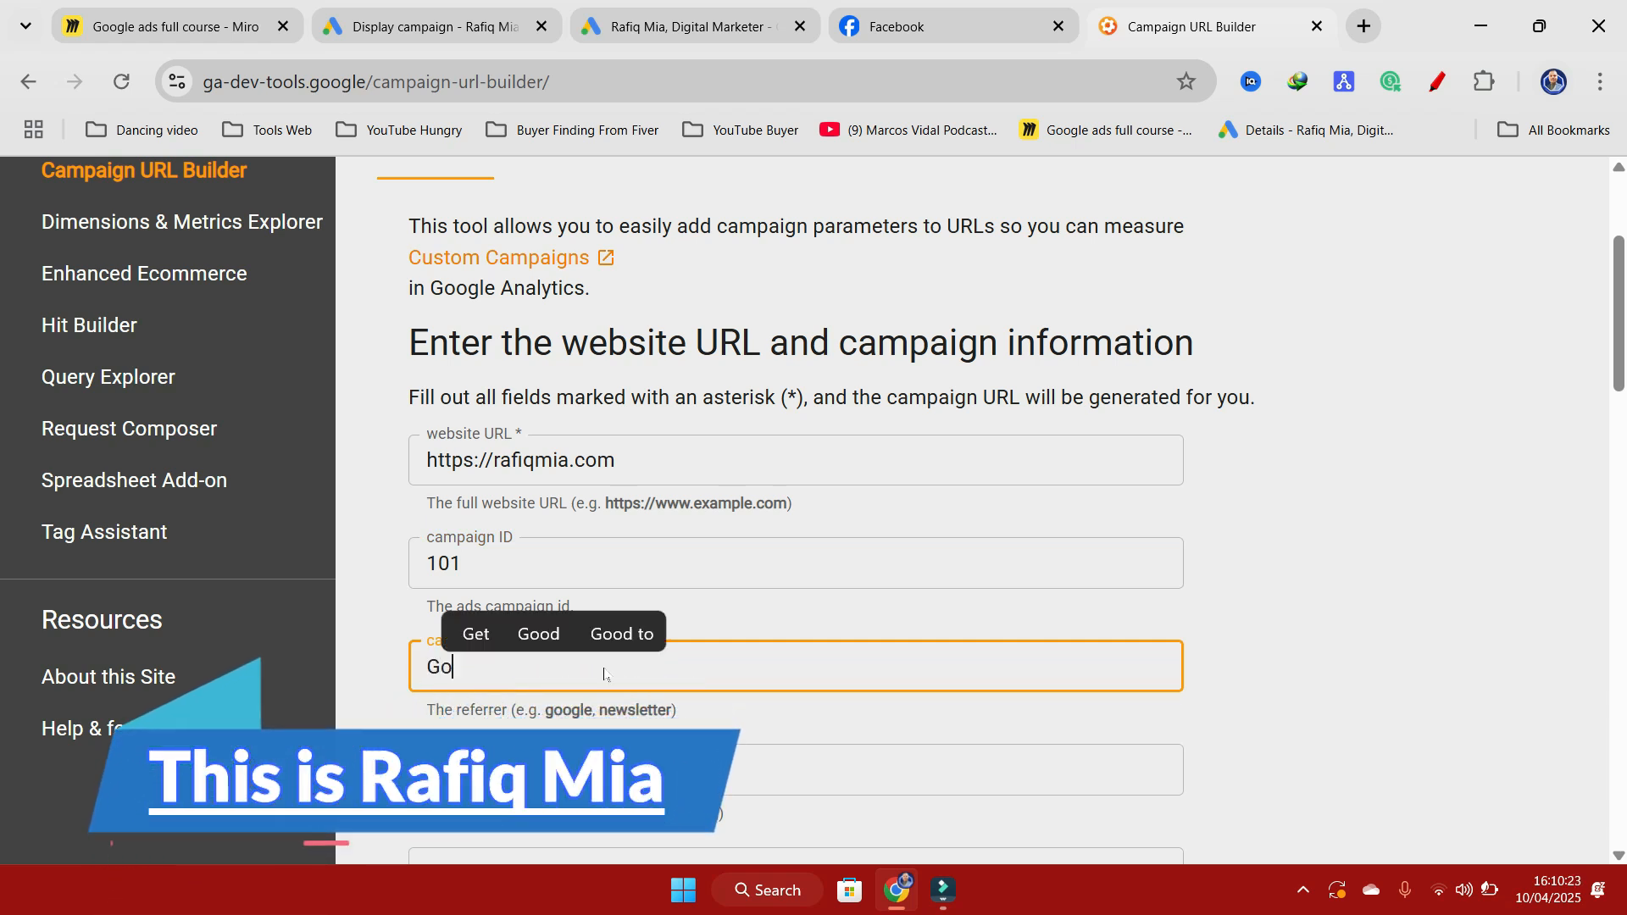
text(ogle)
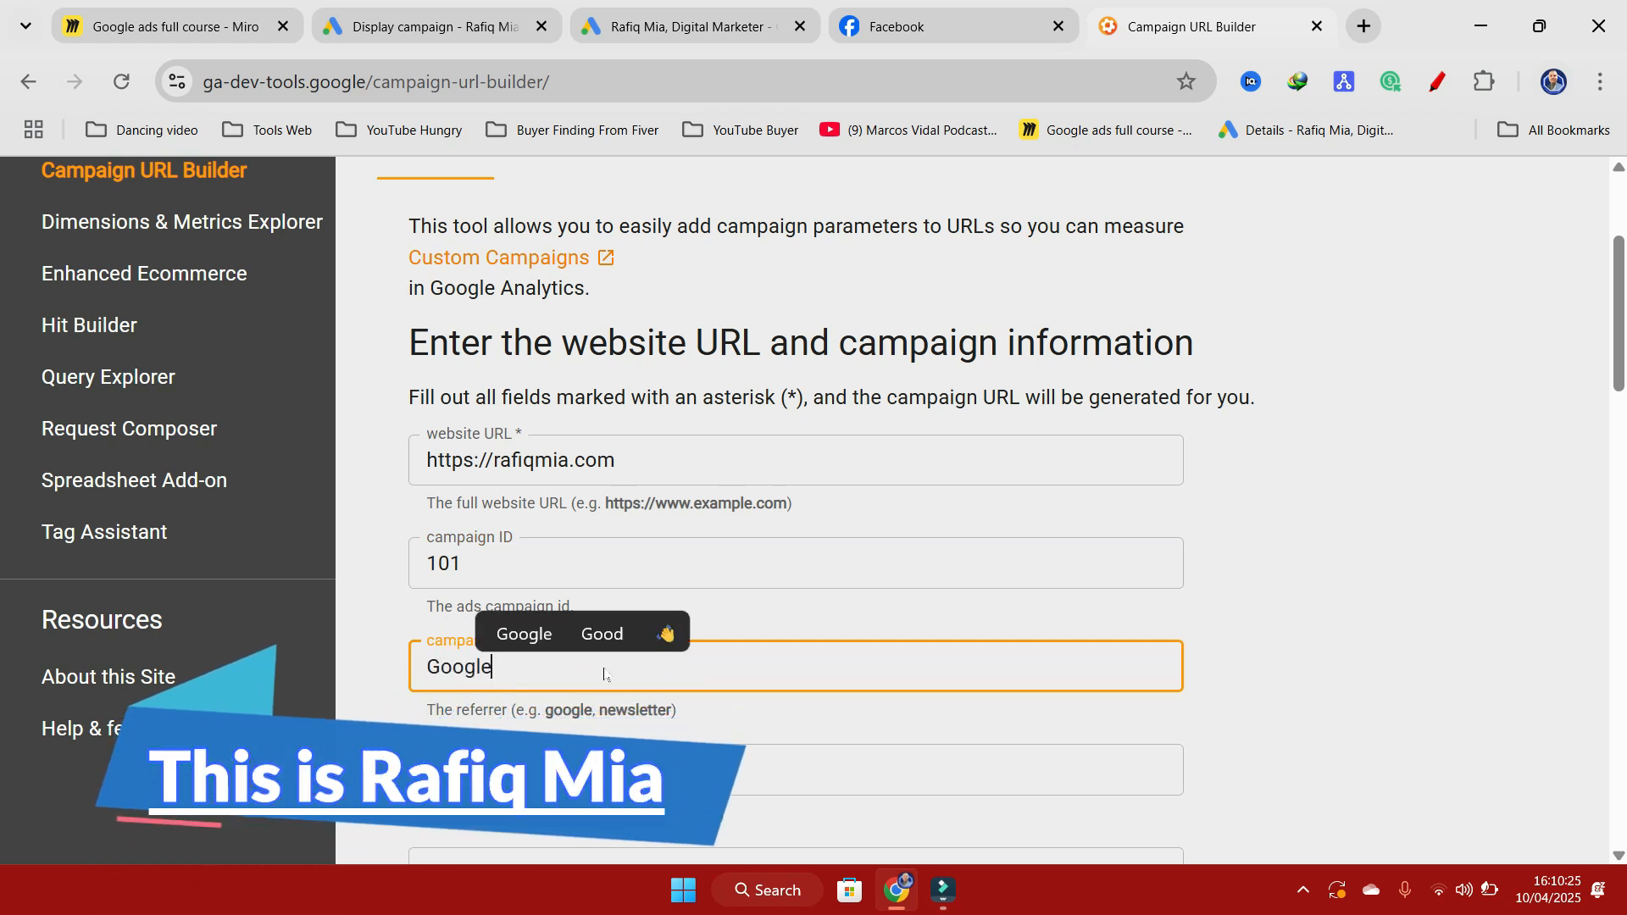
Step: Set the campaign medium to Display_Campaign
scroll(625, 674, down, 3)
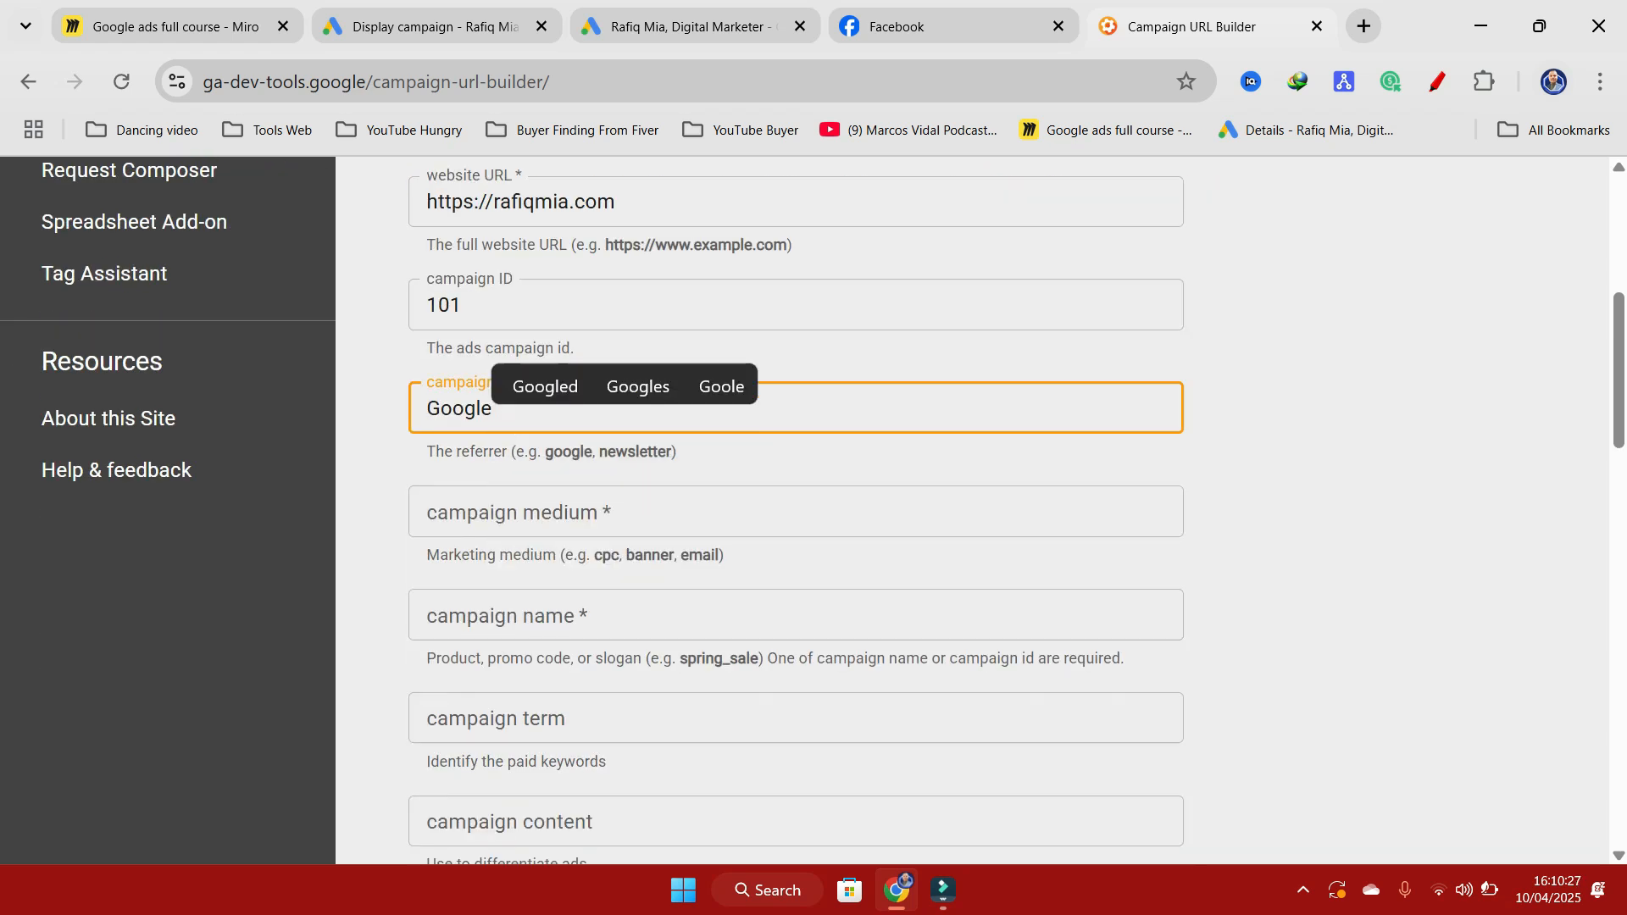
click(648, 513)
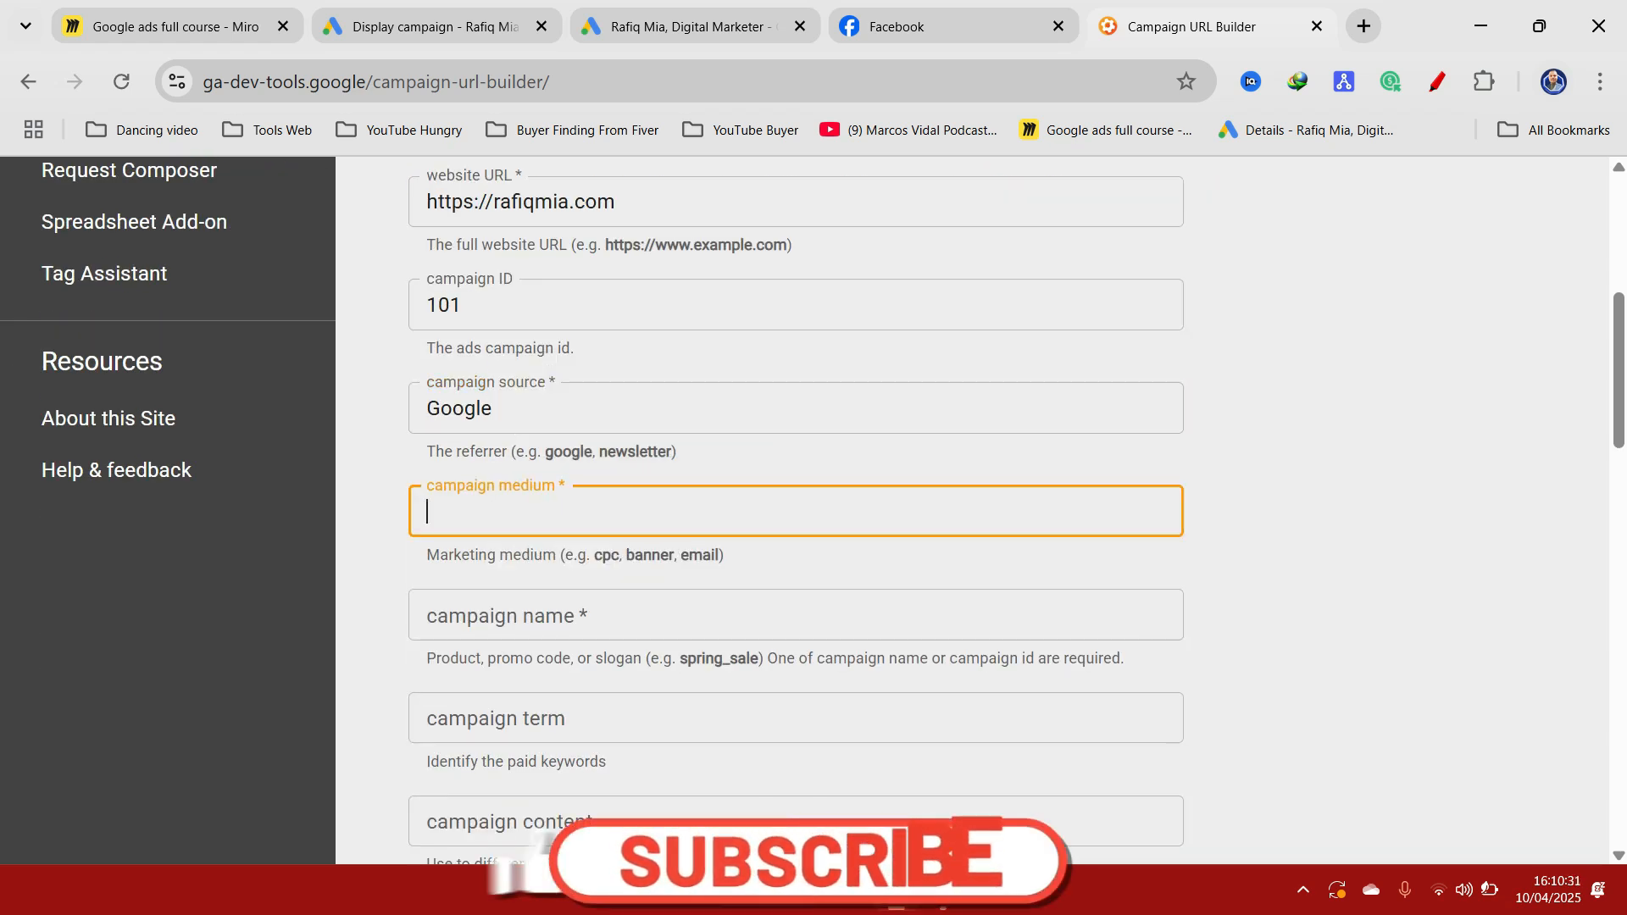
text(Dis)
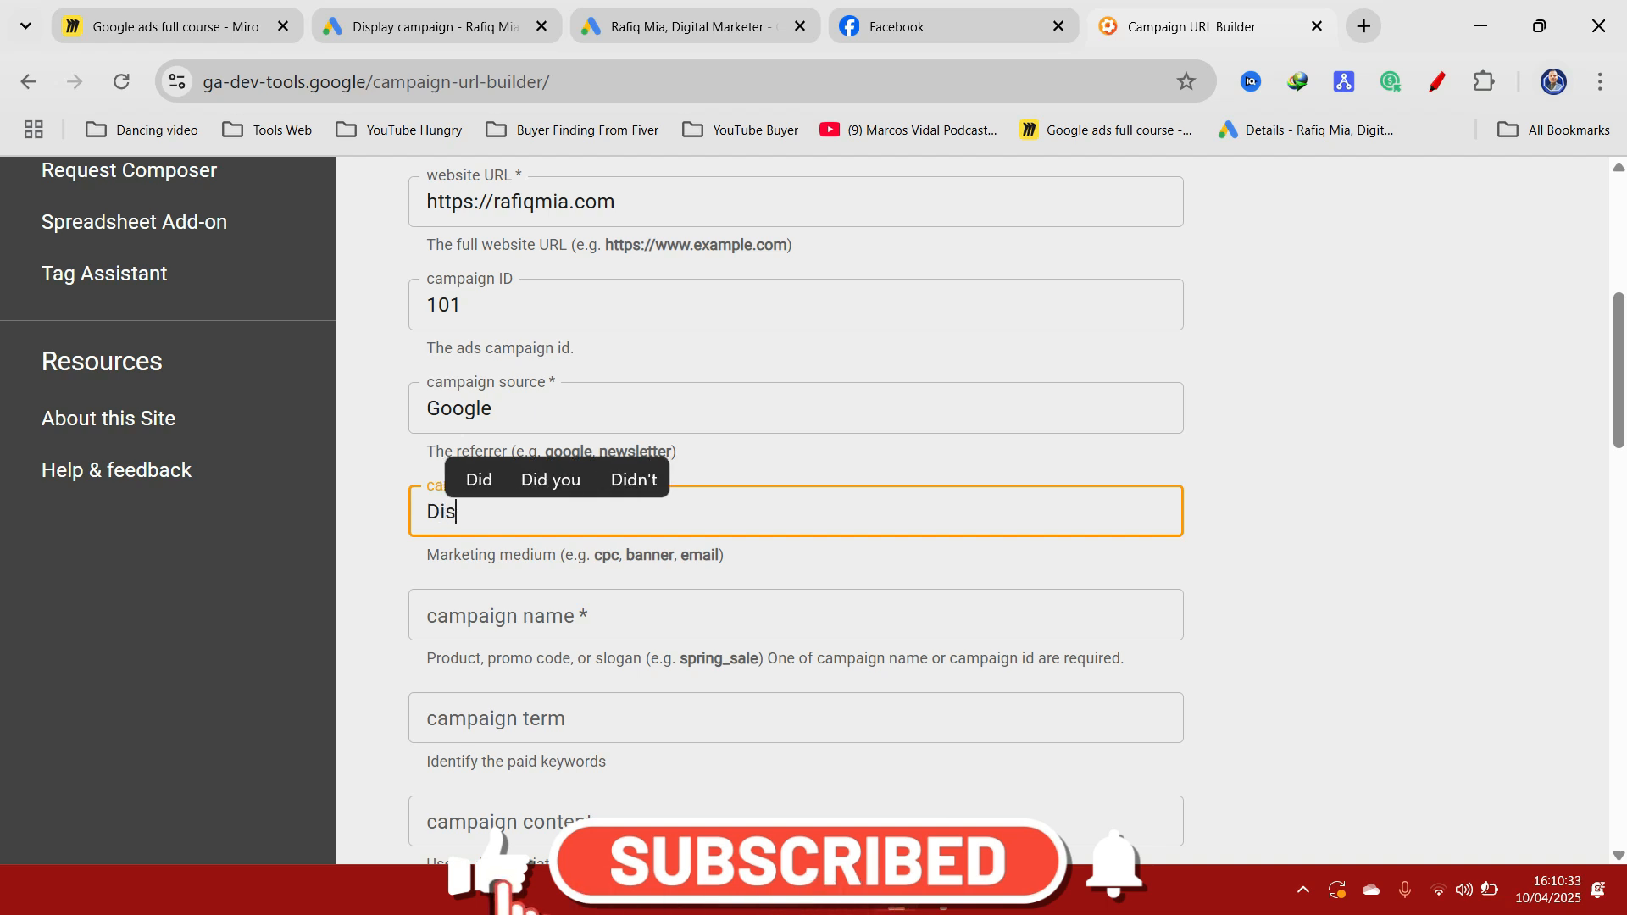
text(pla)
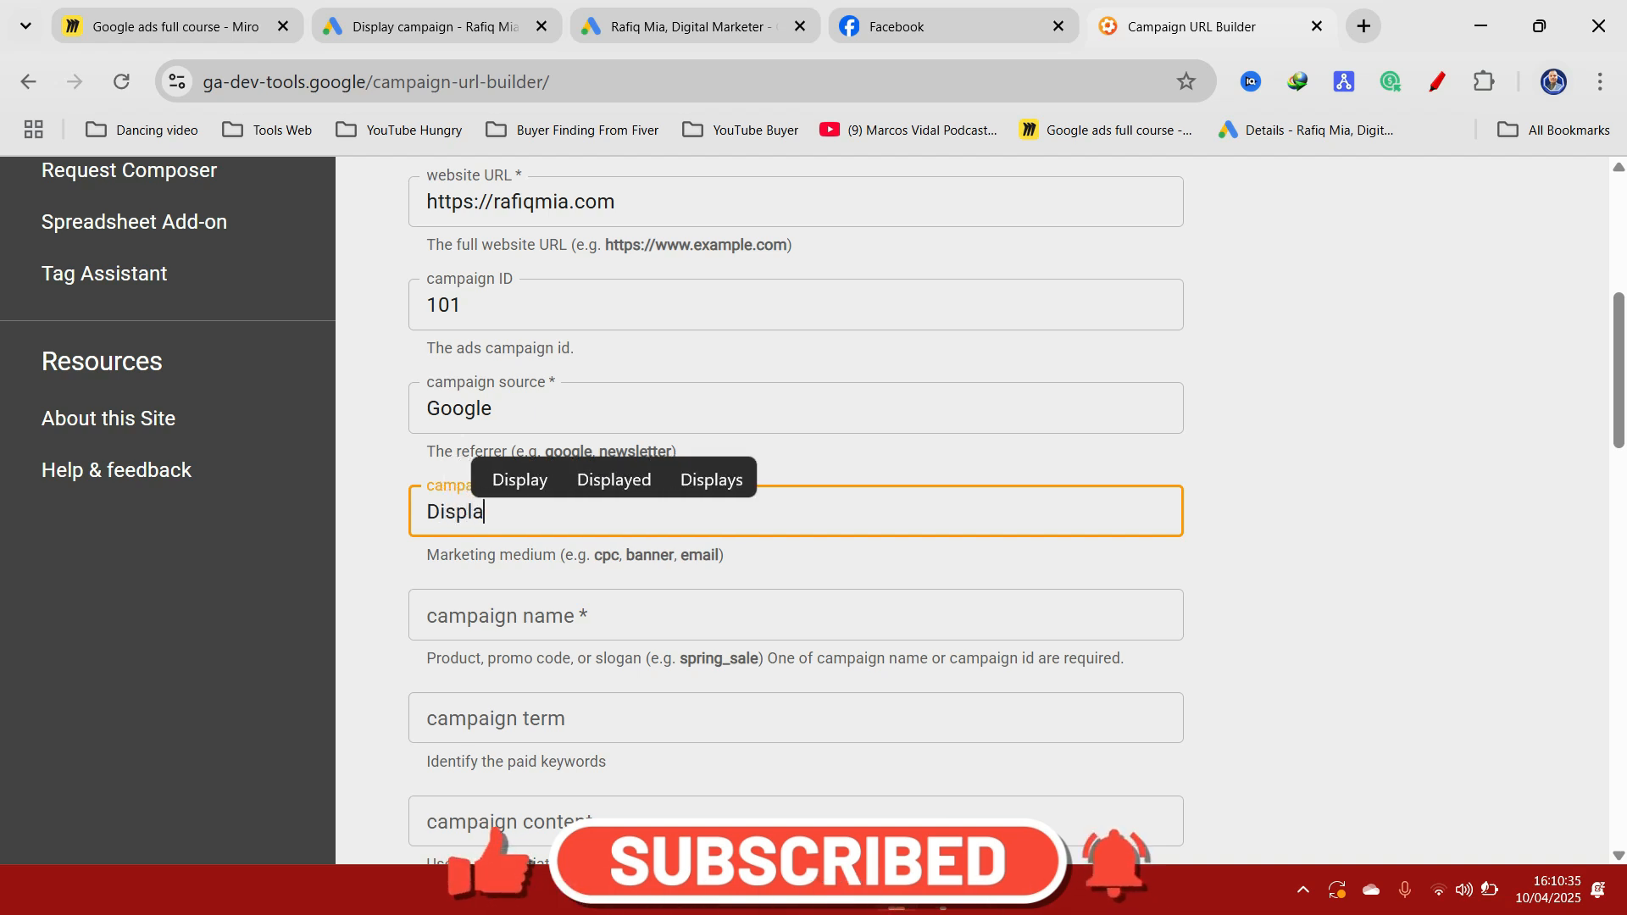
text(y_)
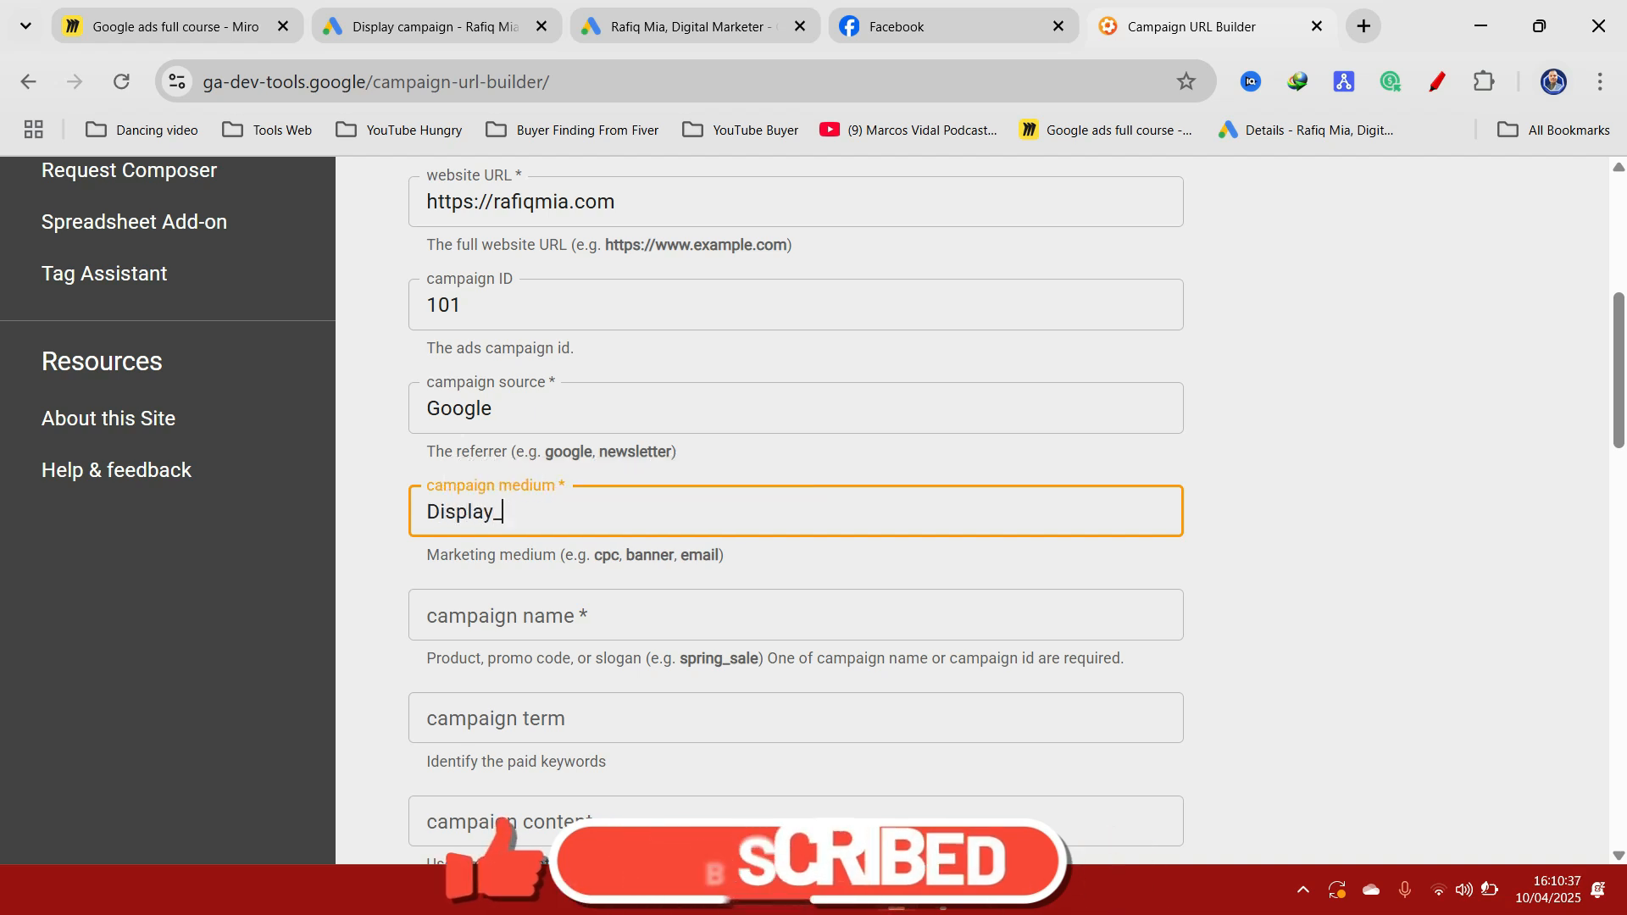
text(Cam)
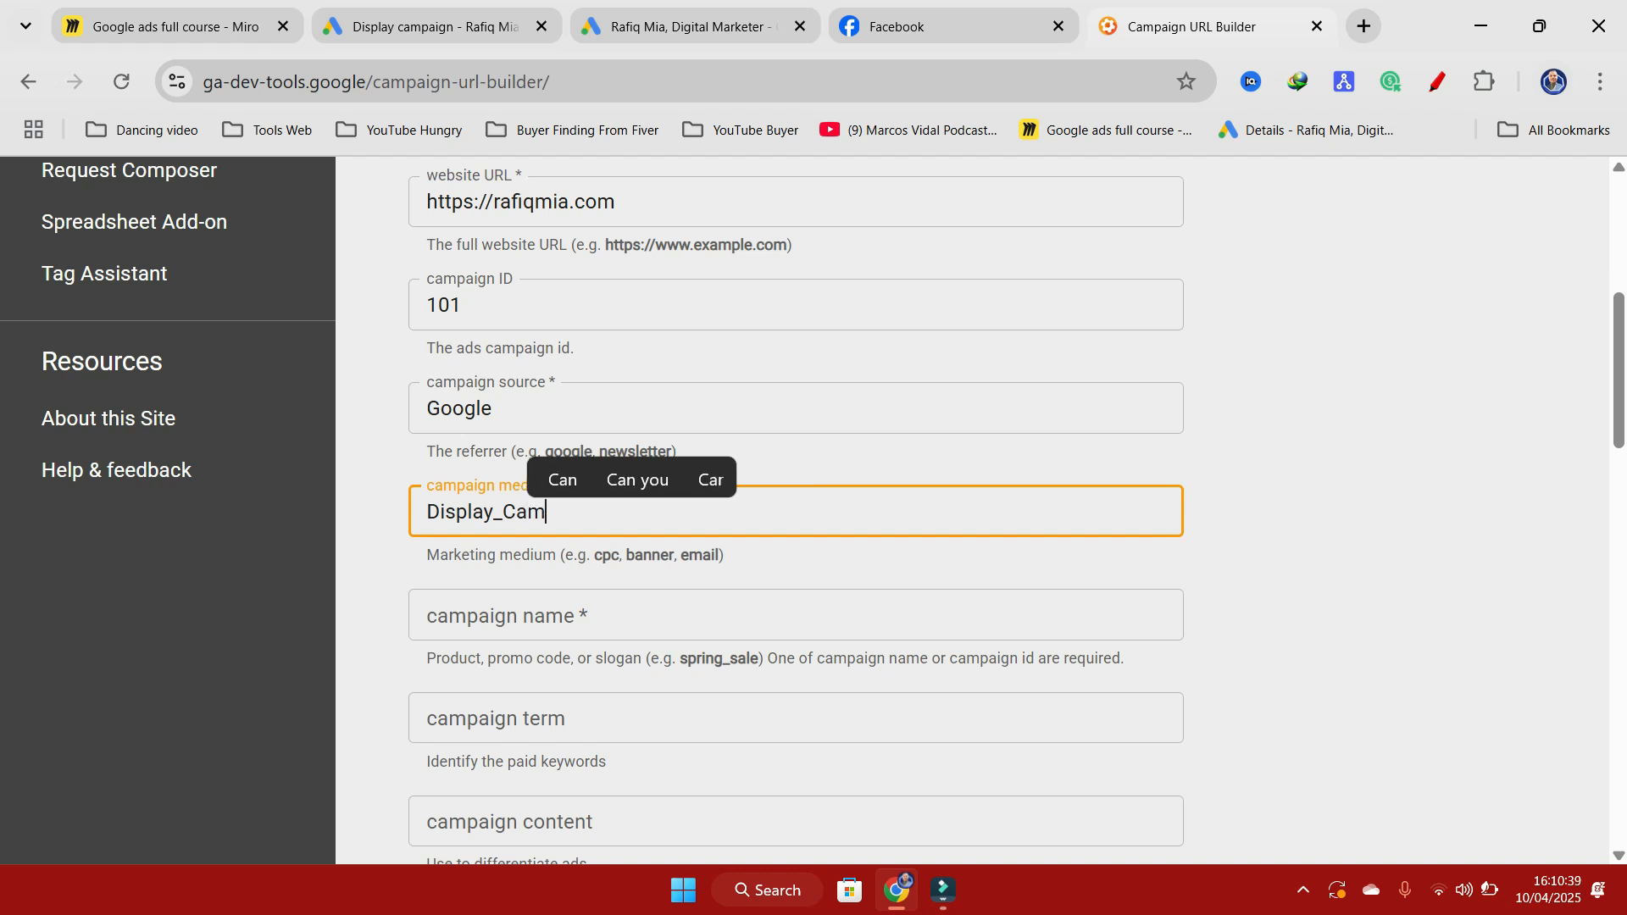
text(paign)
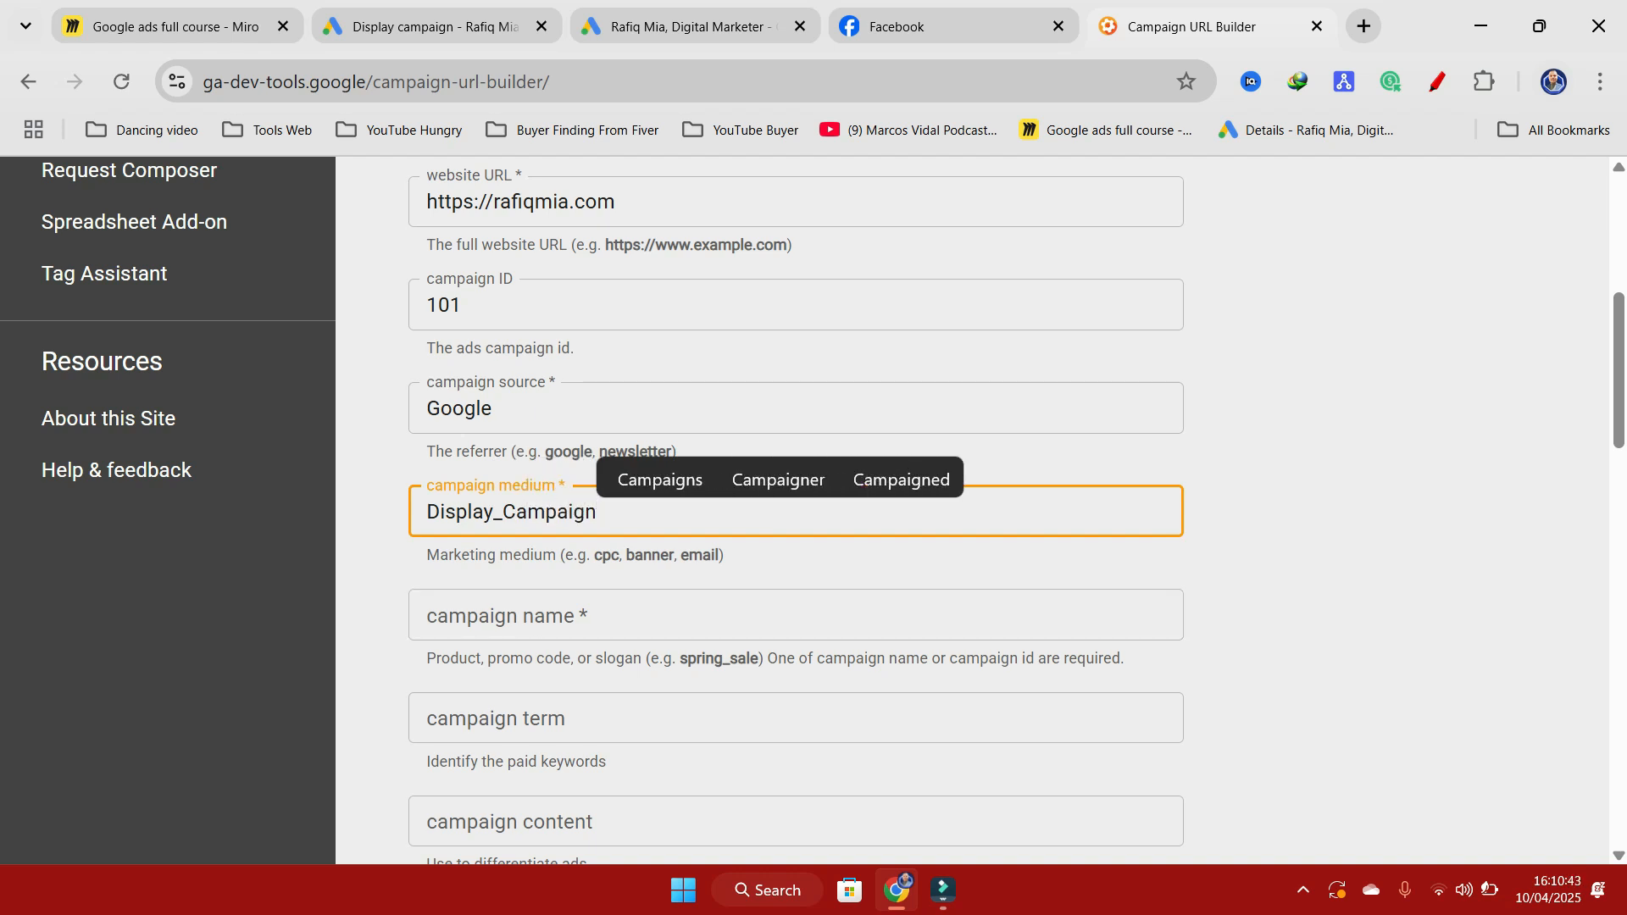
Step: Enter Offer_REMC as the campaign name
scroll(521, 491, down, 1)
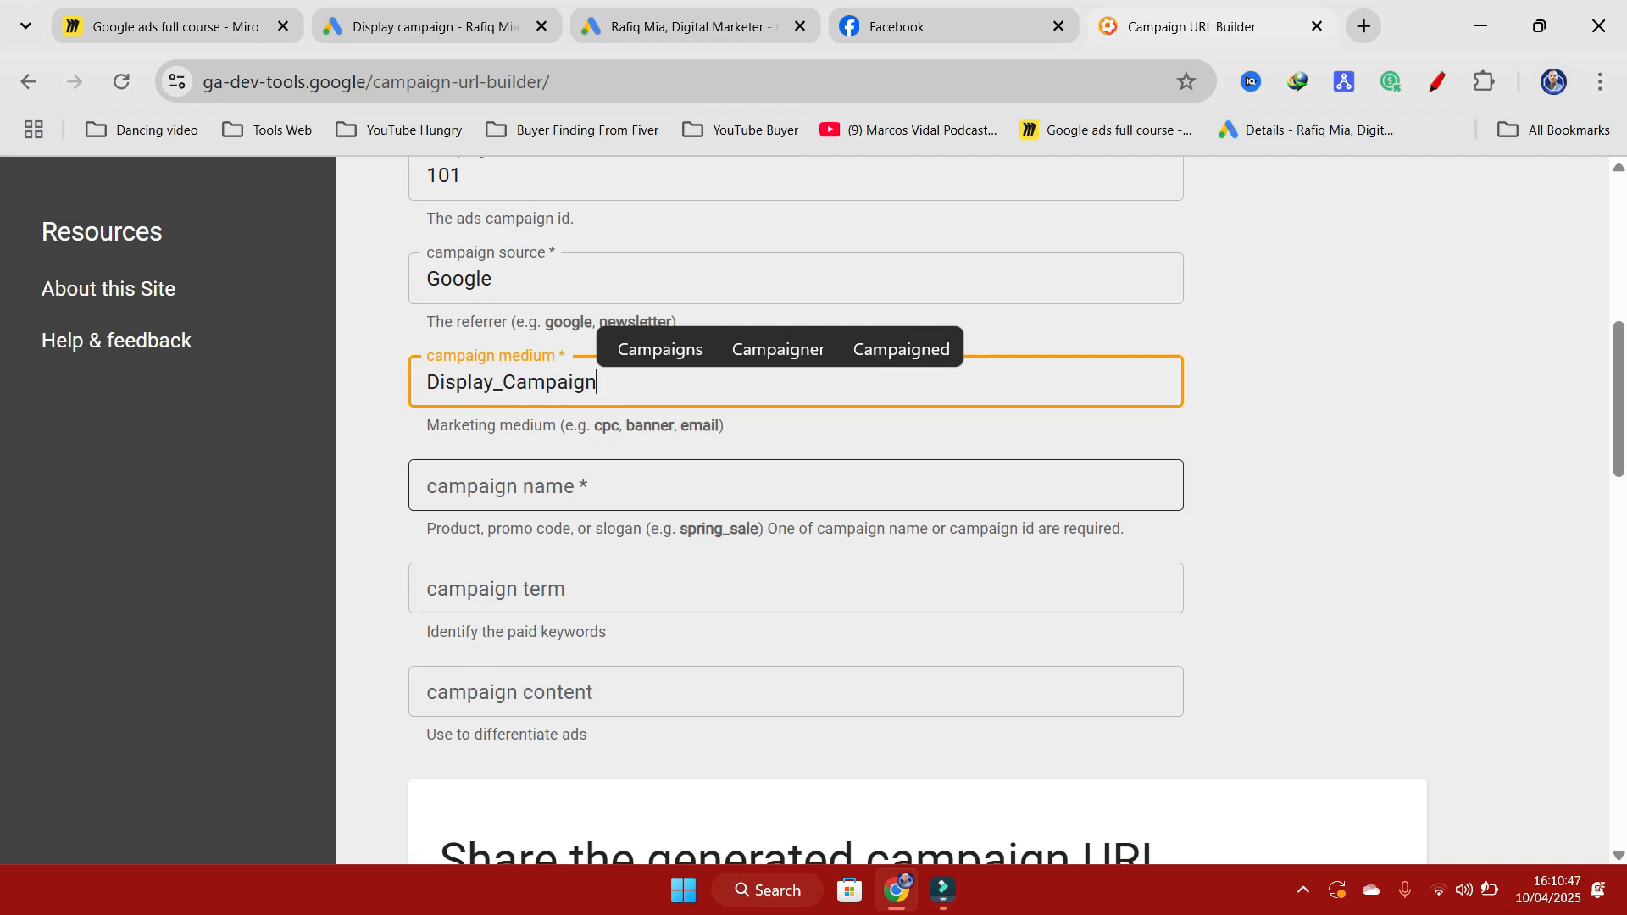
click(603, 481)
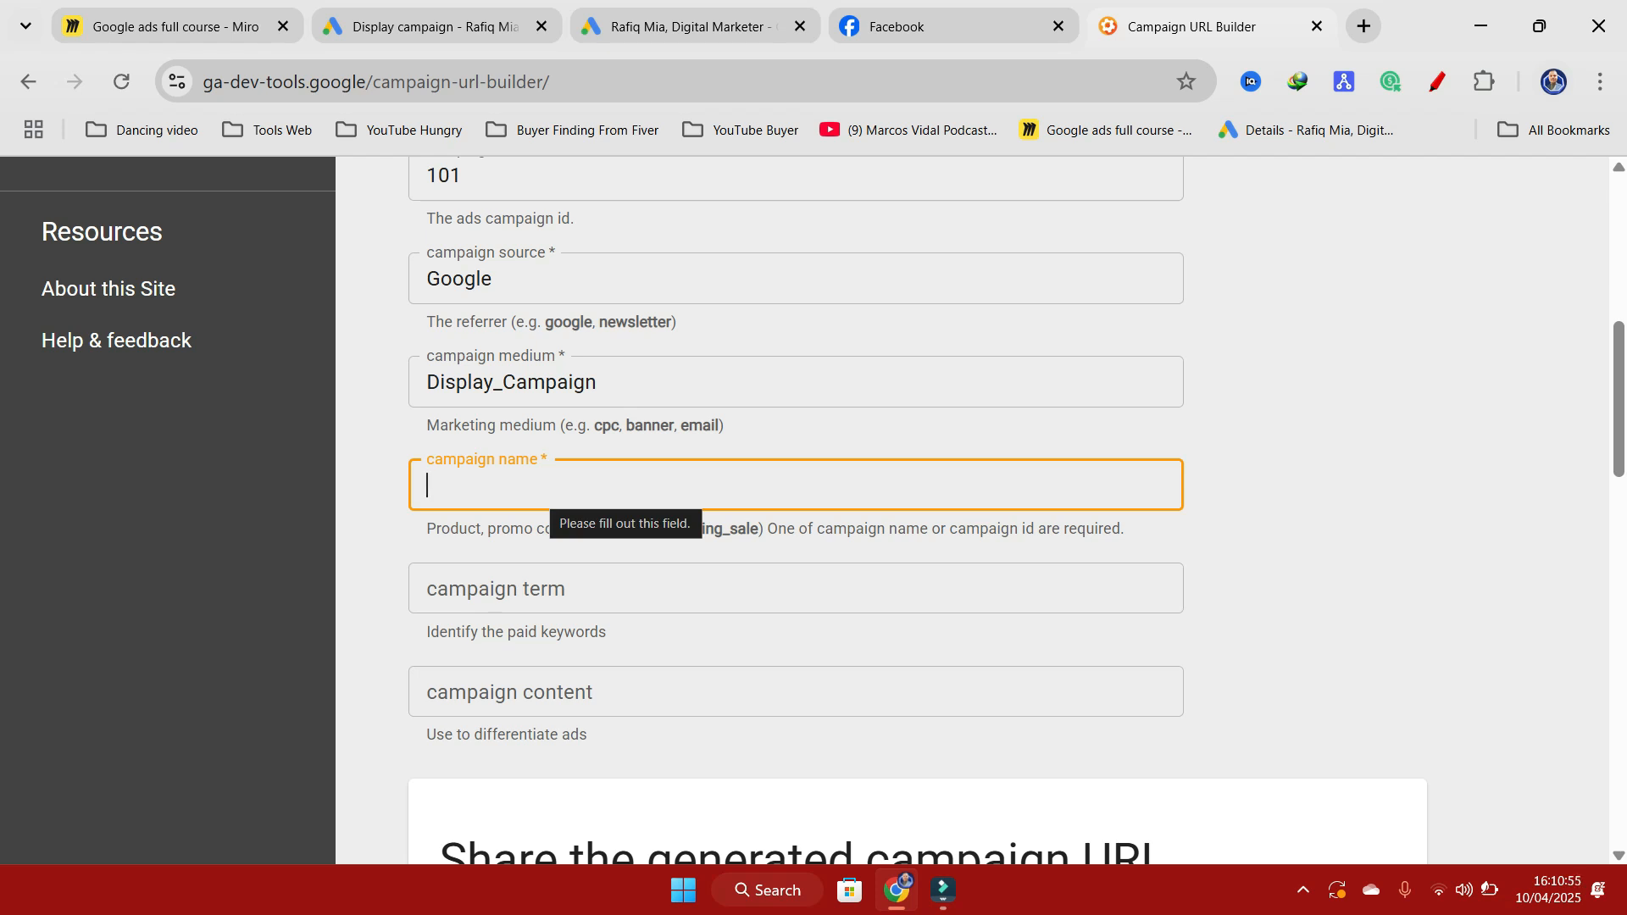
text(O)
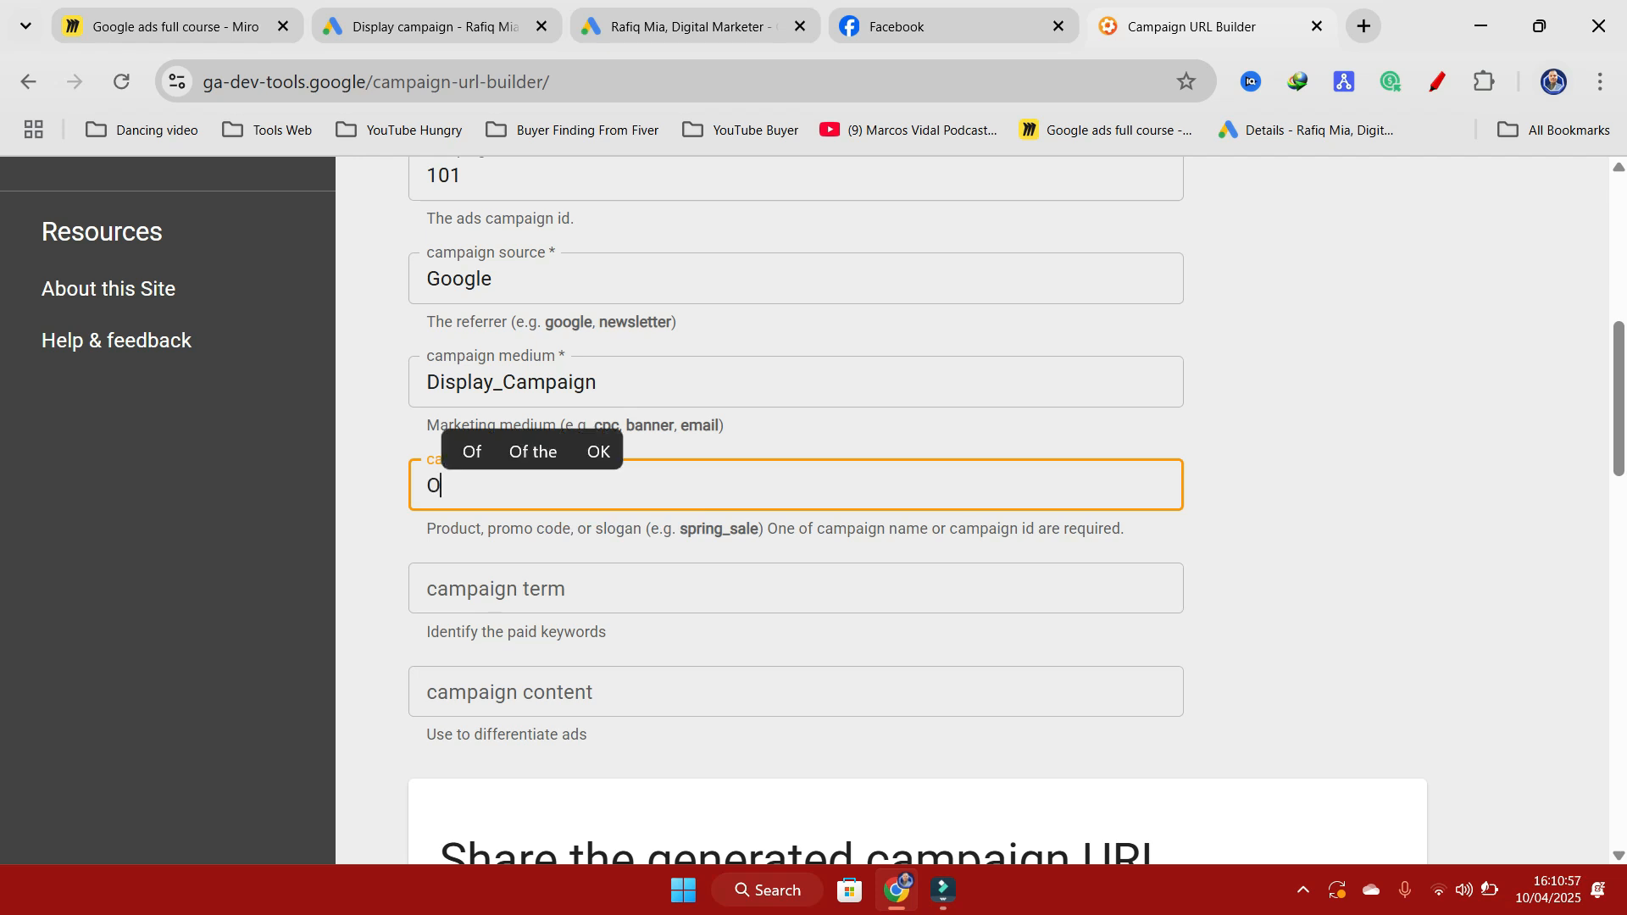
text(ffer)
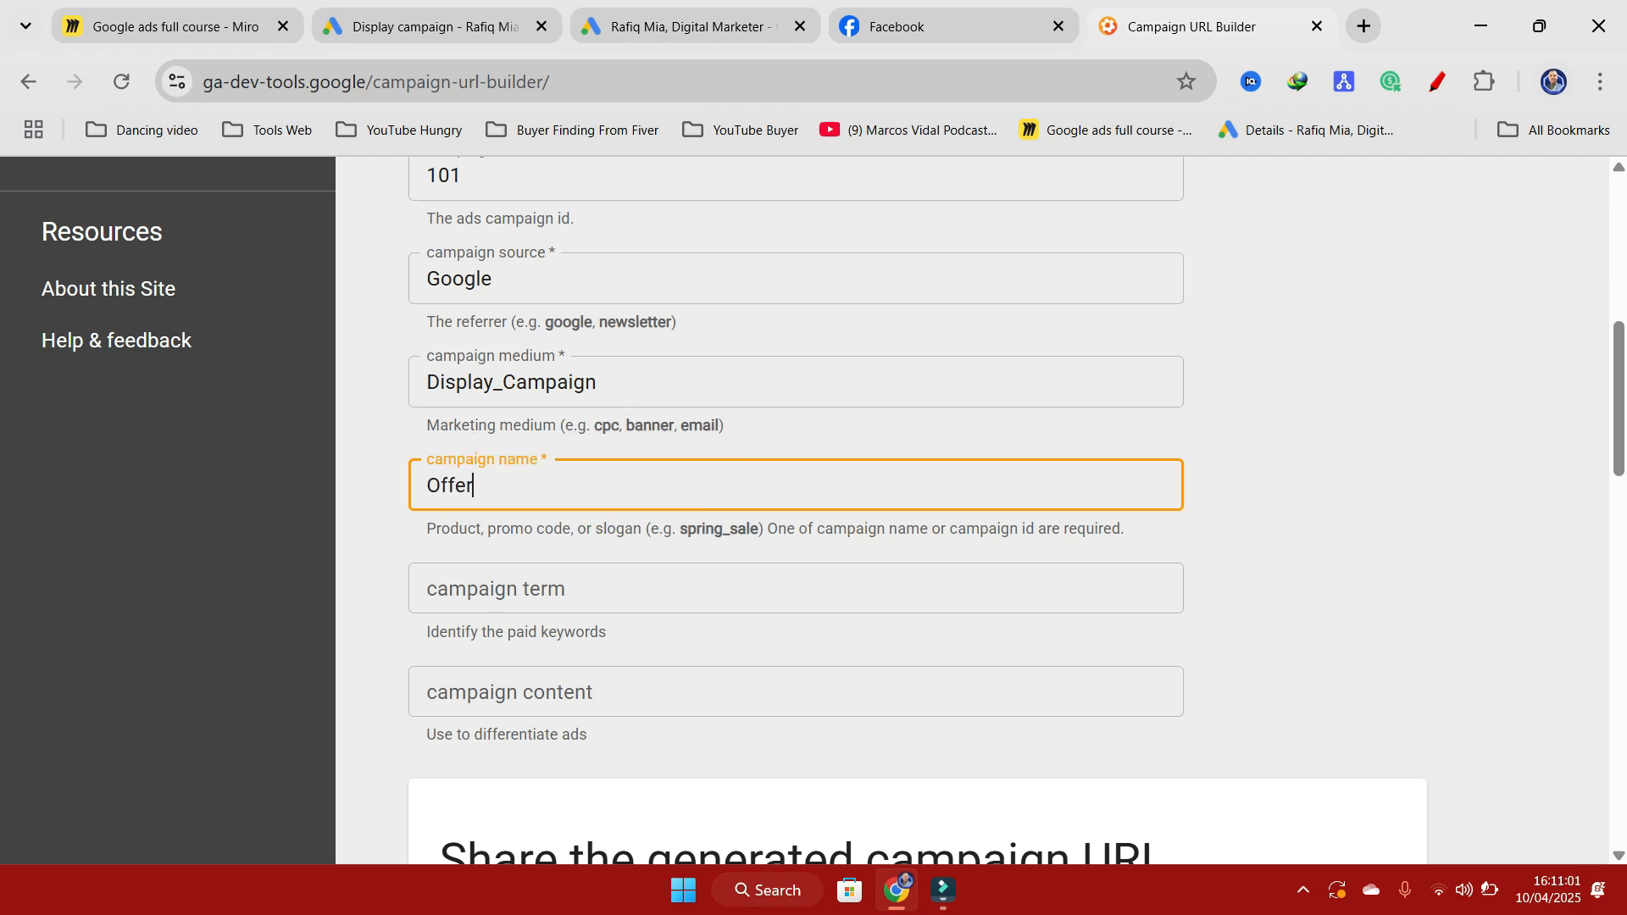
text(_RE)
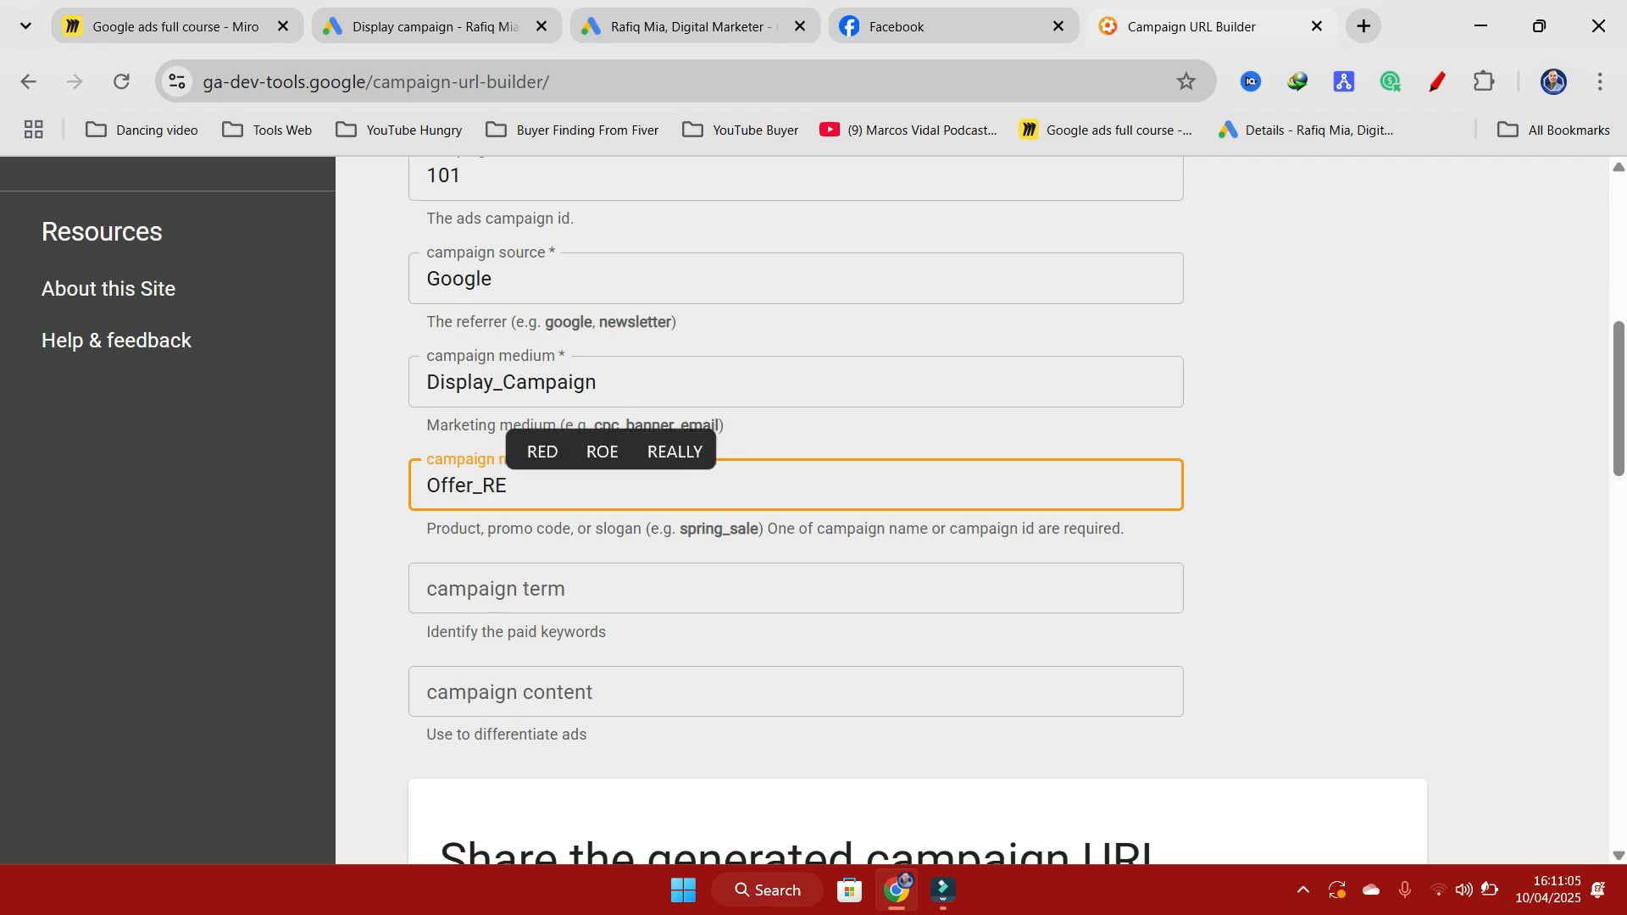
text(MC)
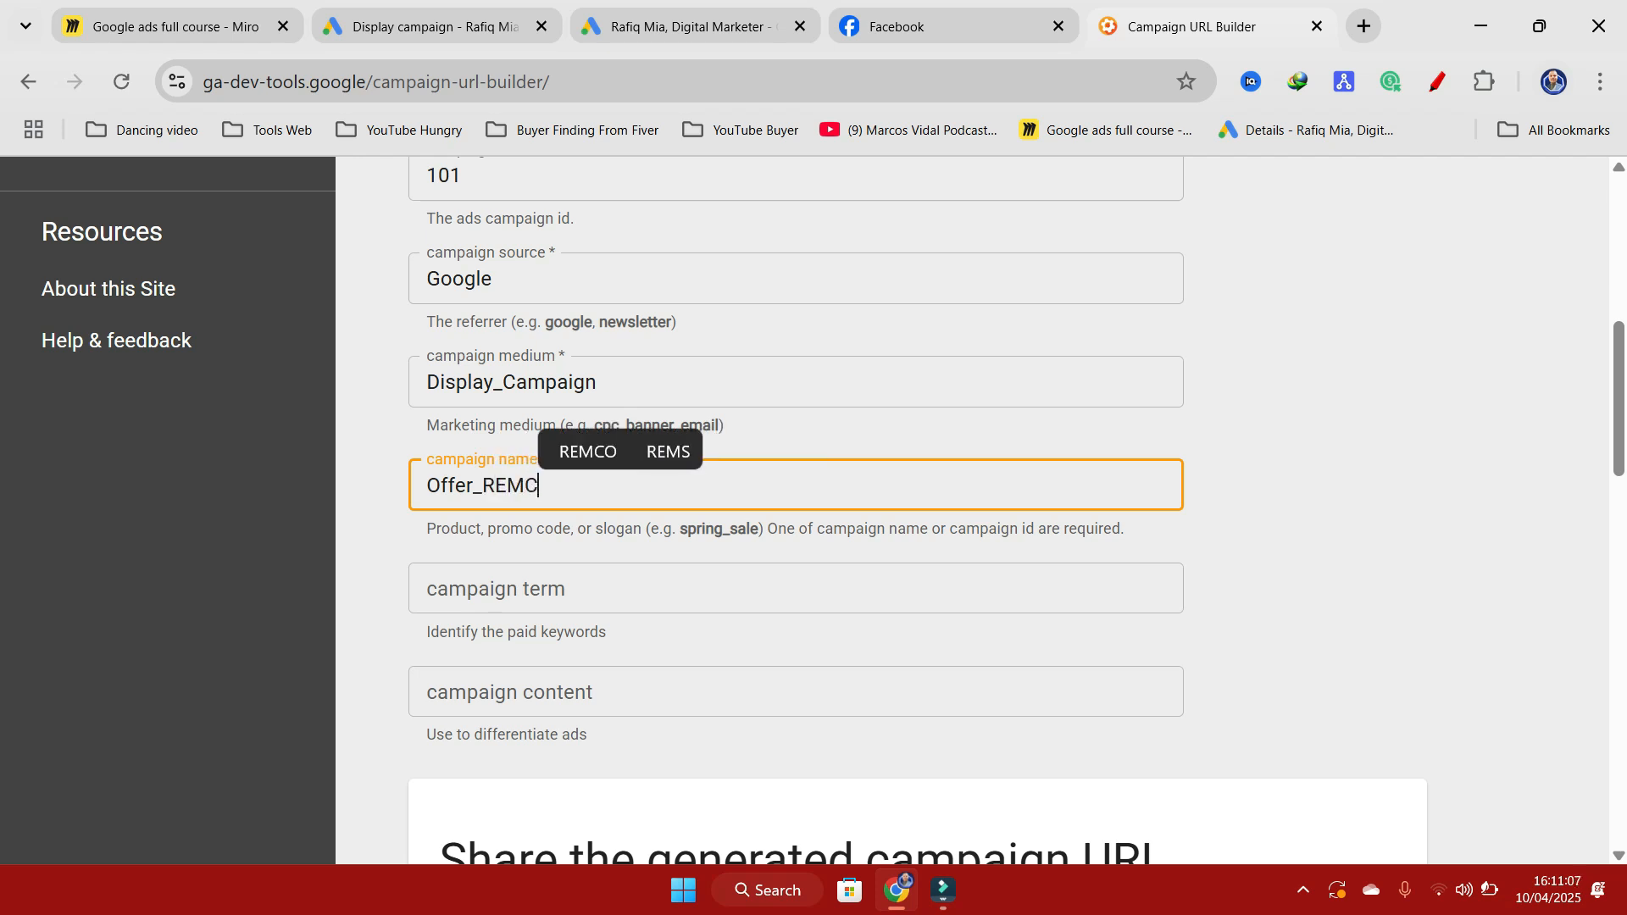
Step: Copy the generated campaign URL and replace the final URL in the Google Ads display campaign draft with it
scroll(629, 545, down, 1)
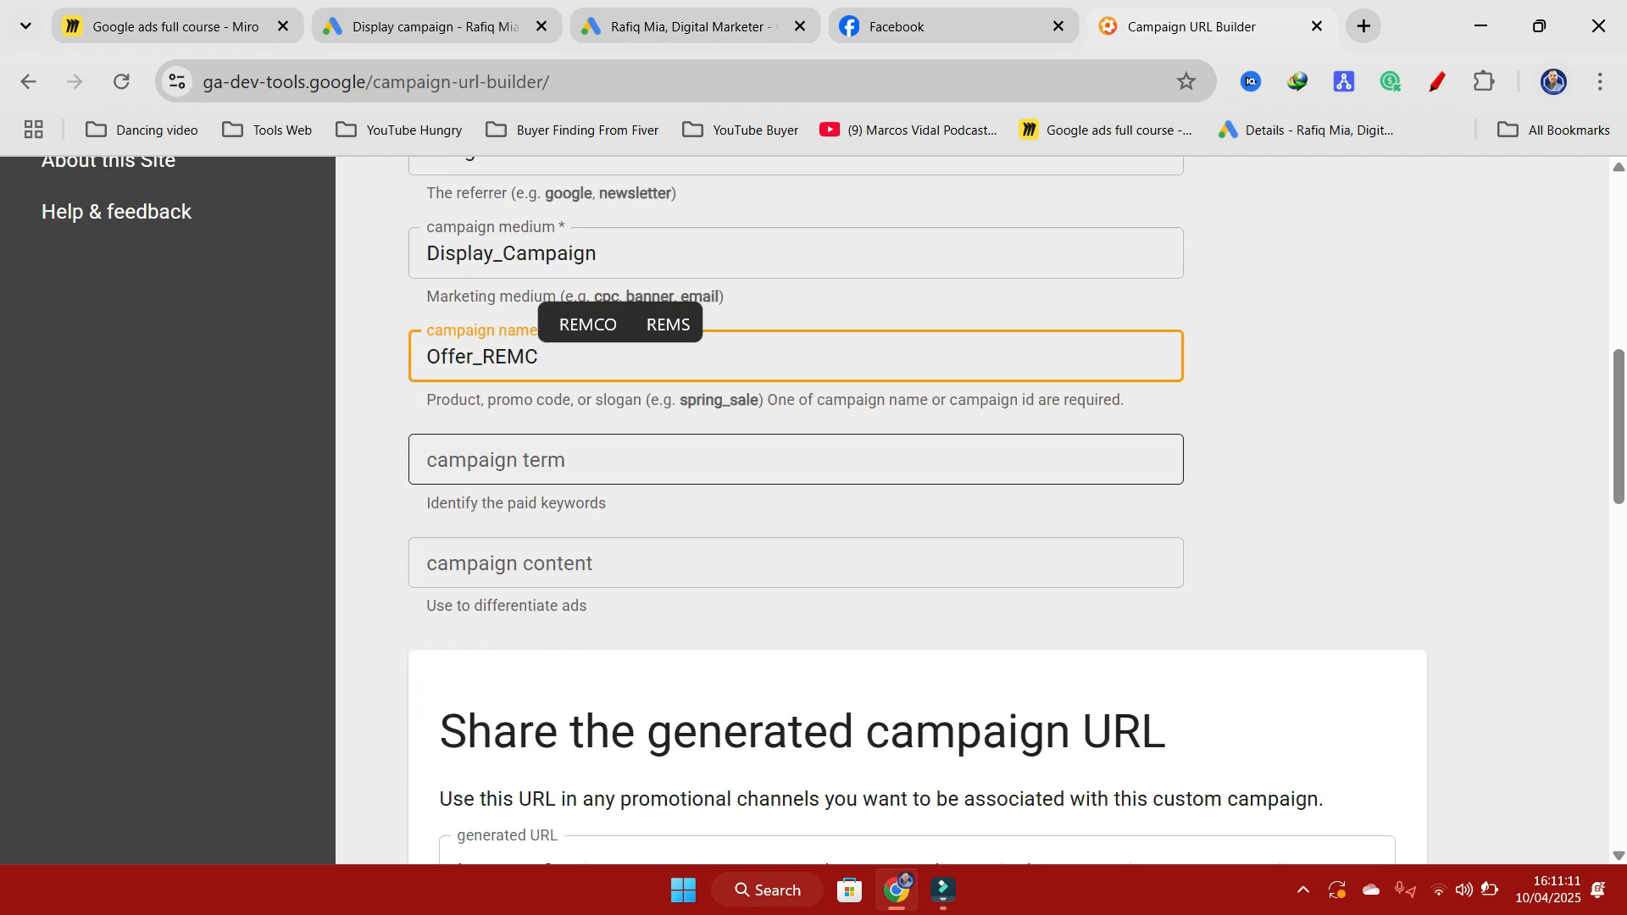
scroll(797, 449, down, 1)
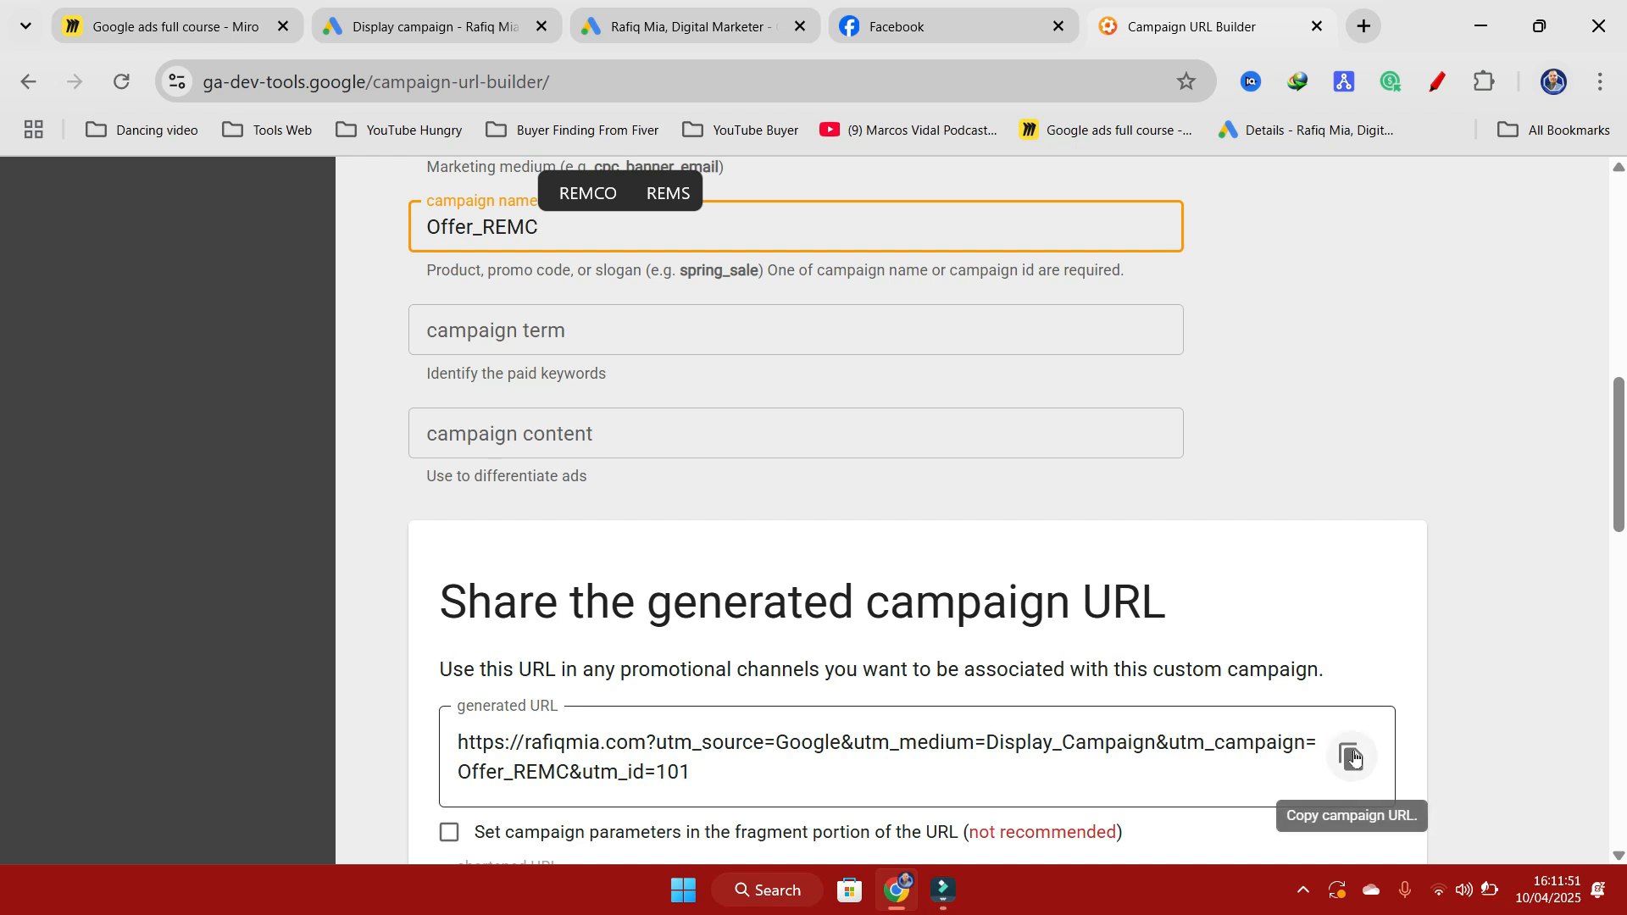
click(1350, 757)
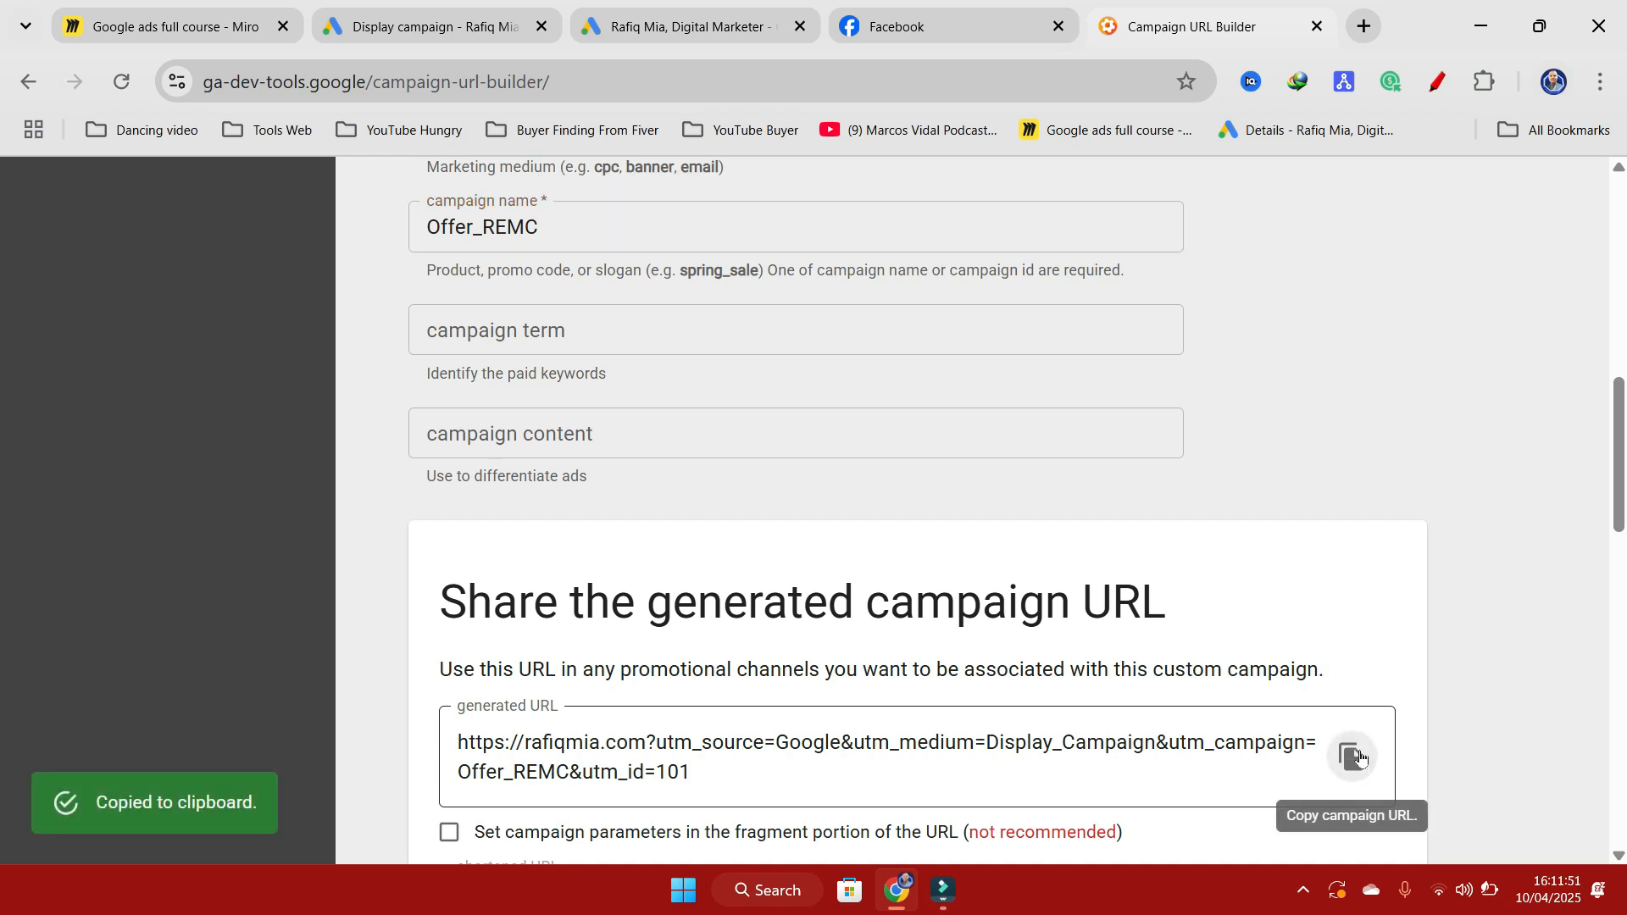
click(480, 30)
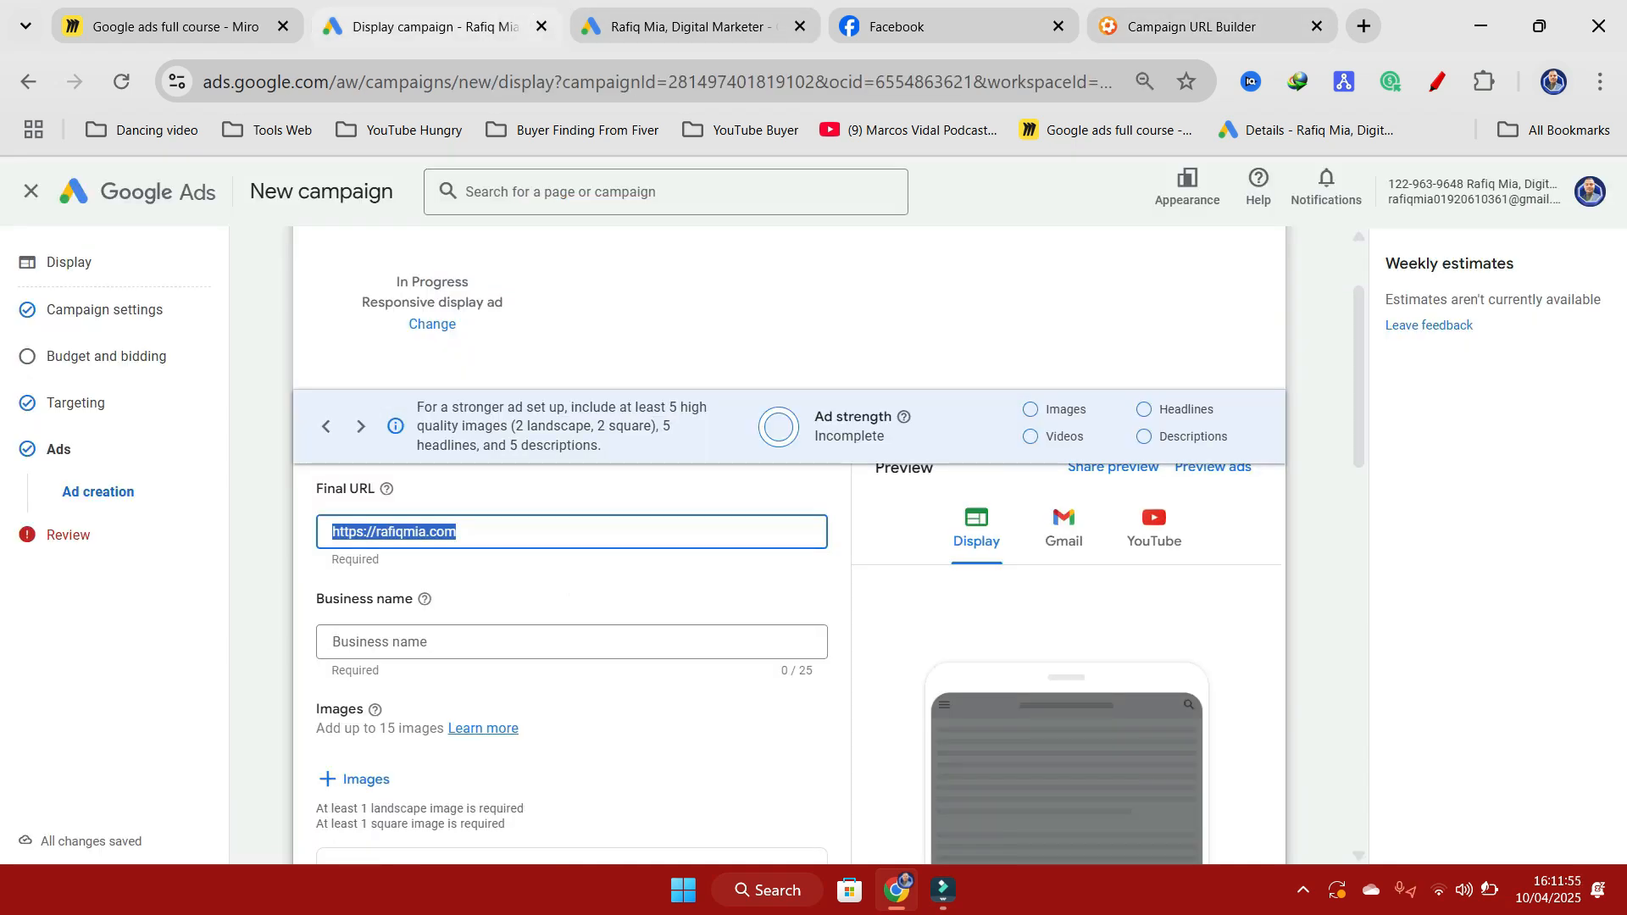
key(ctrl+v)
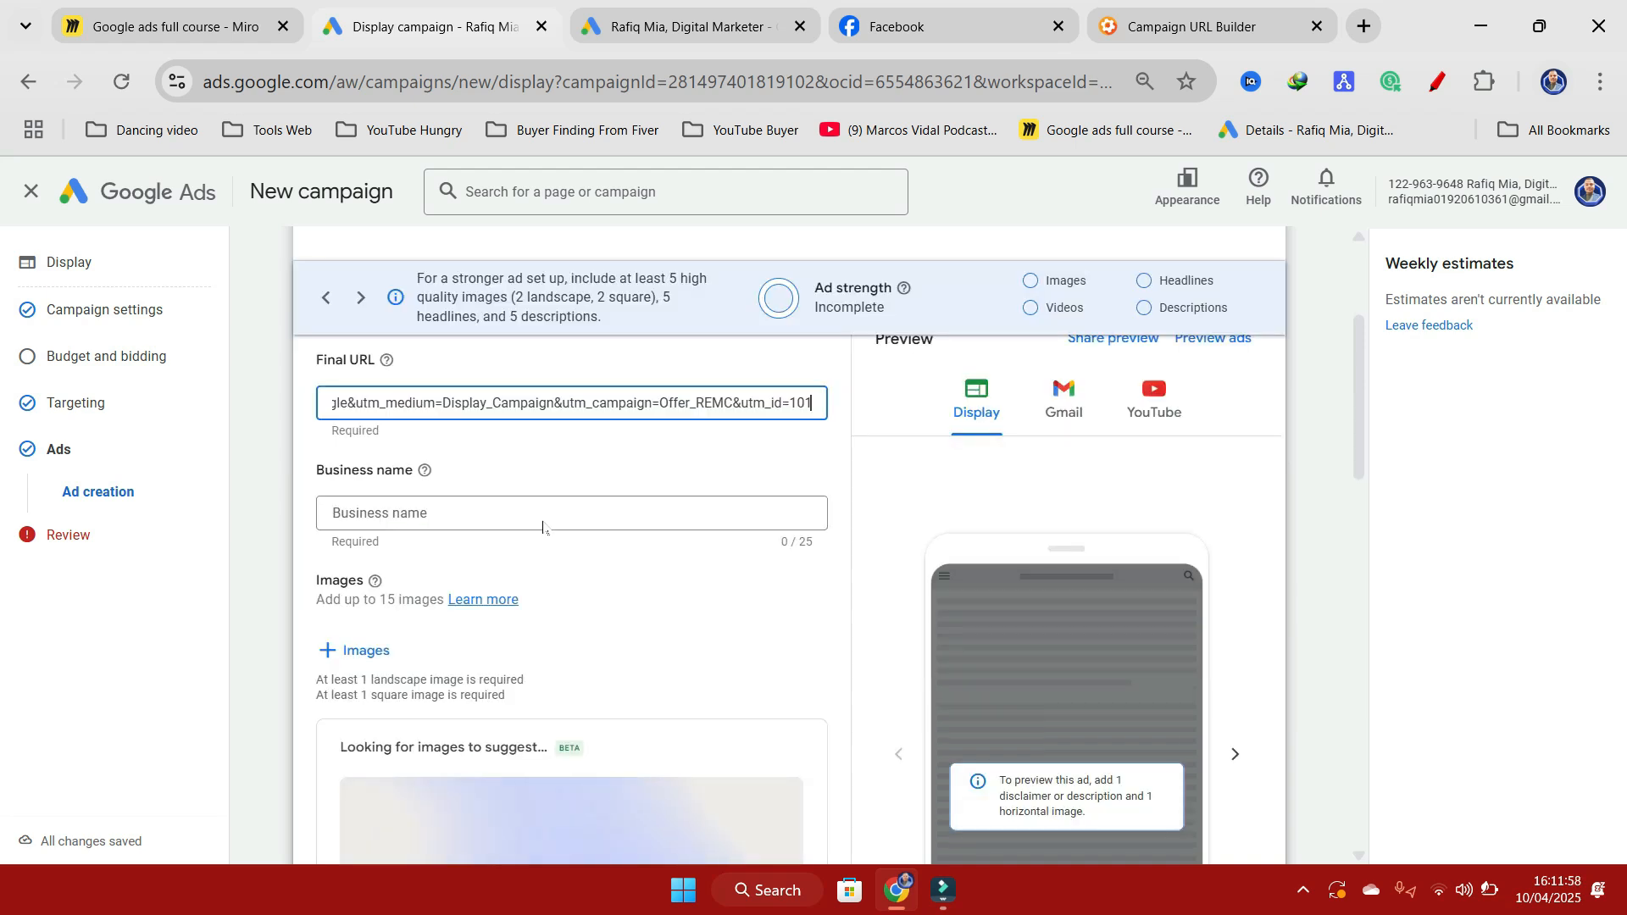
scroll(350, 574, down, 3)
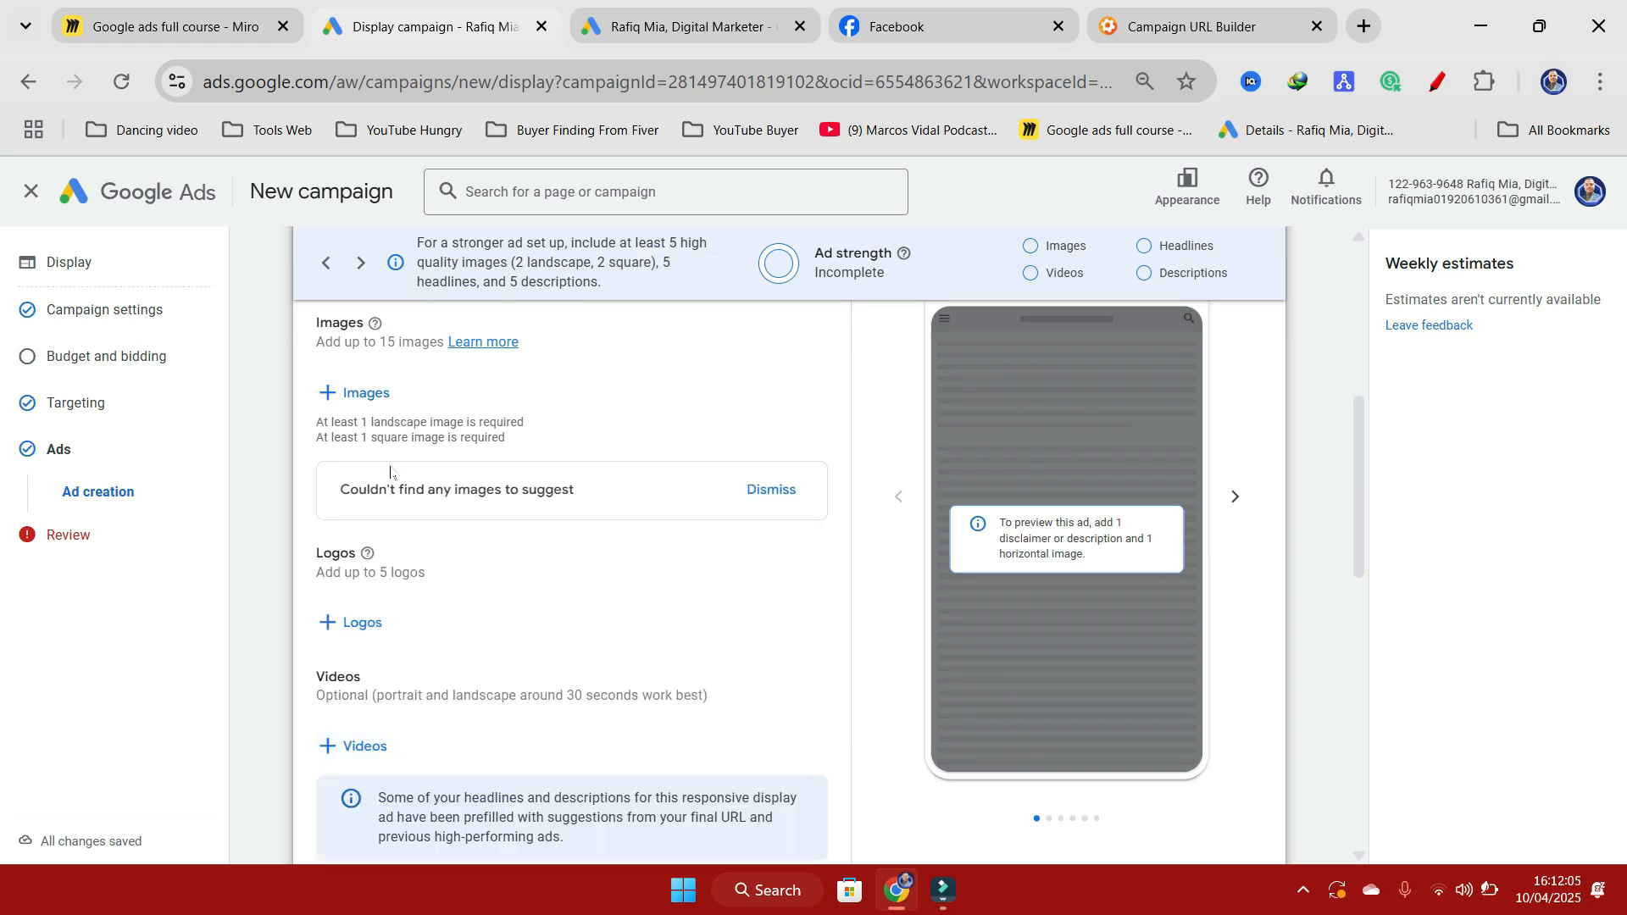
scroll(776, 644, down, 9)
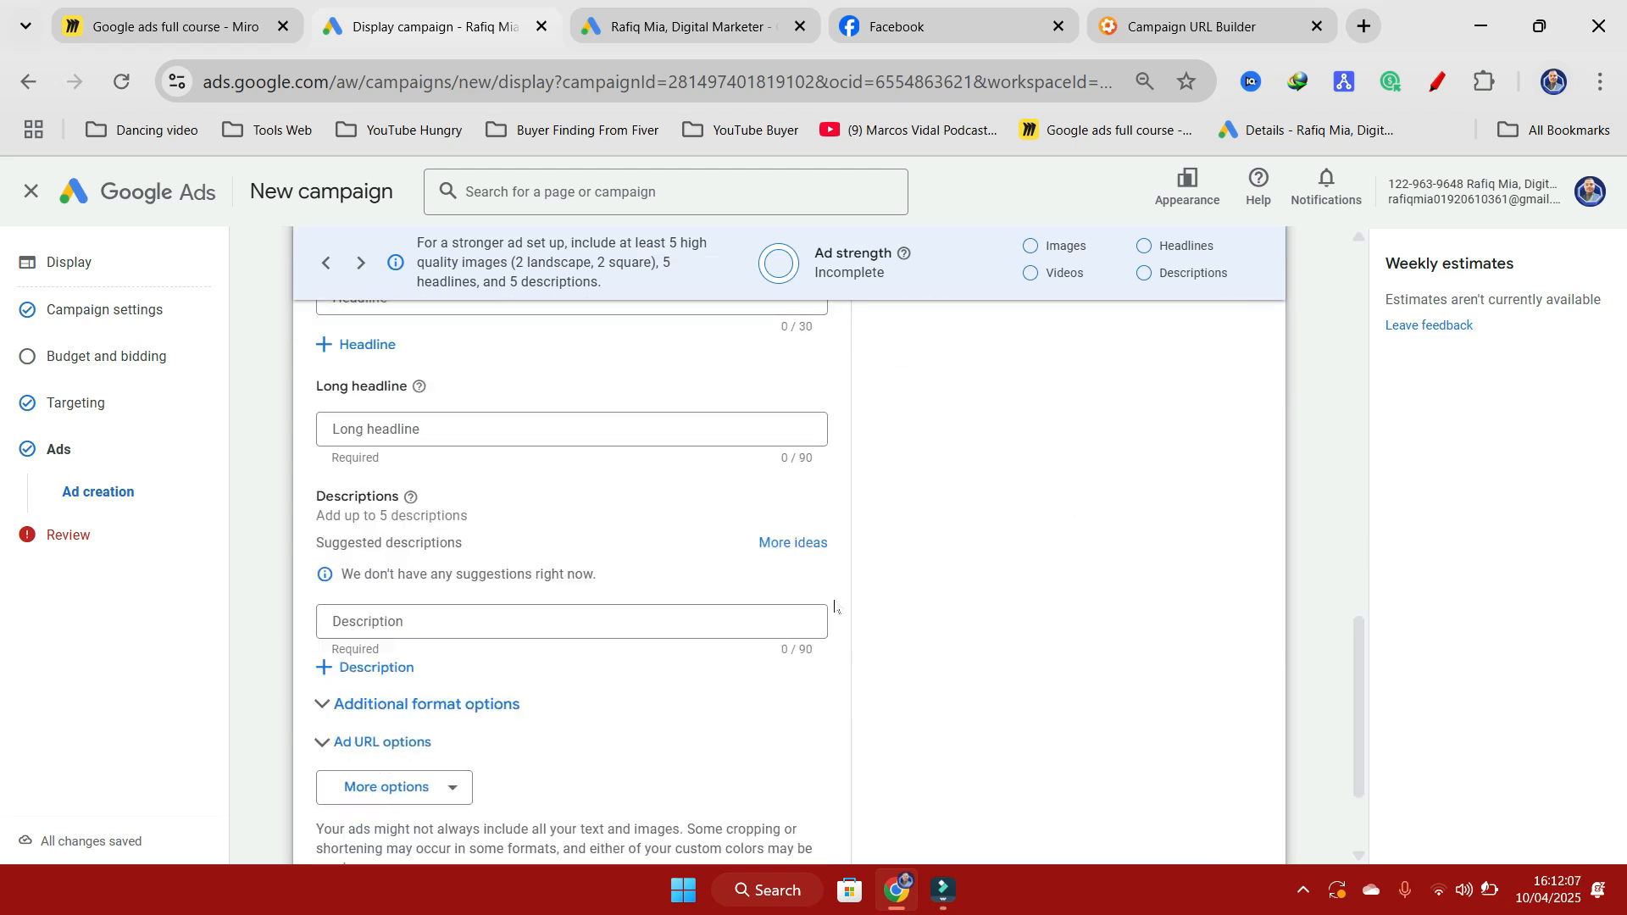
scroll(839, 605, down, 2)
scroll(840, 705, up, 10)
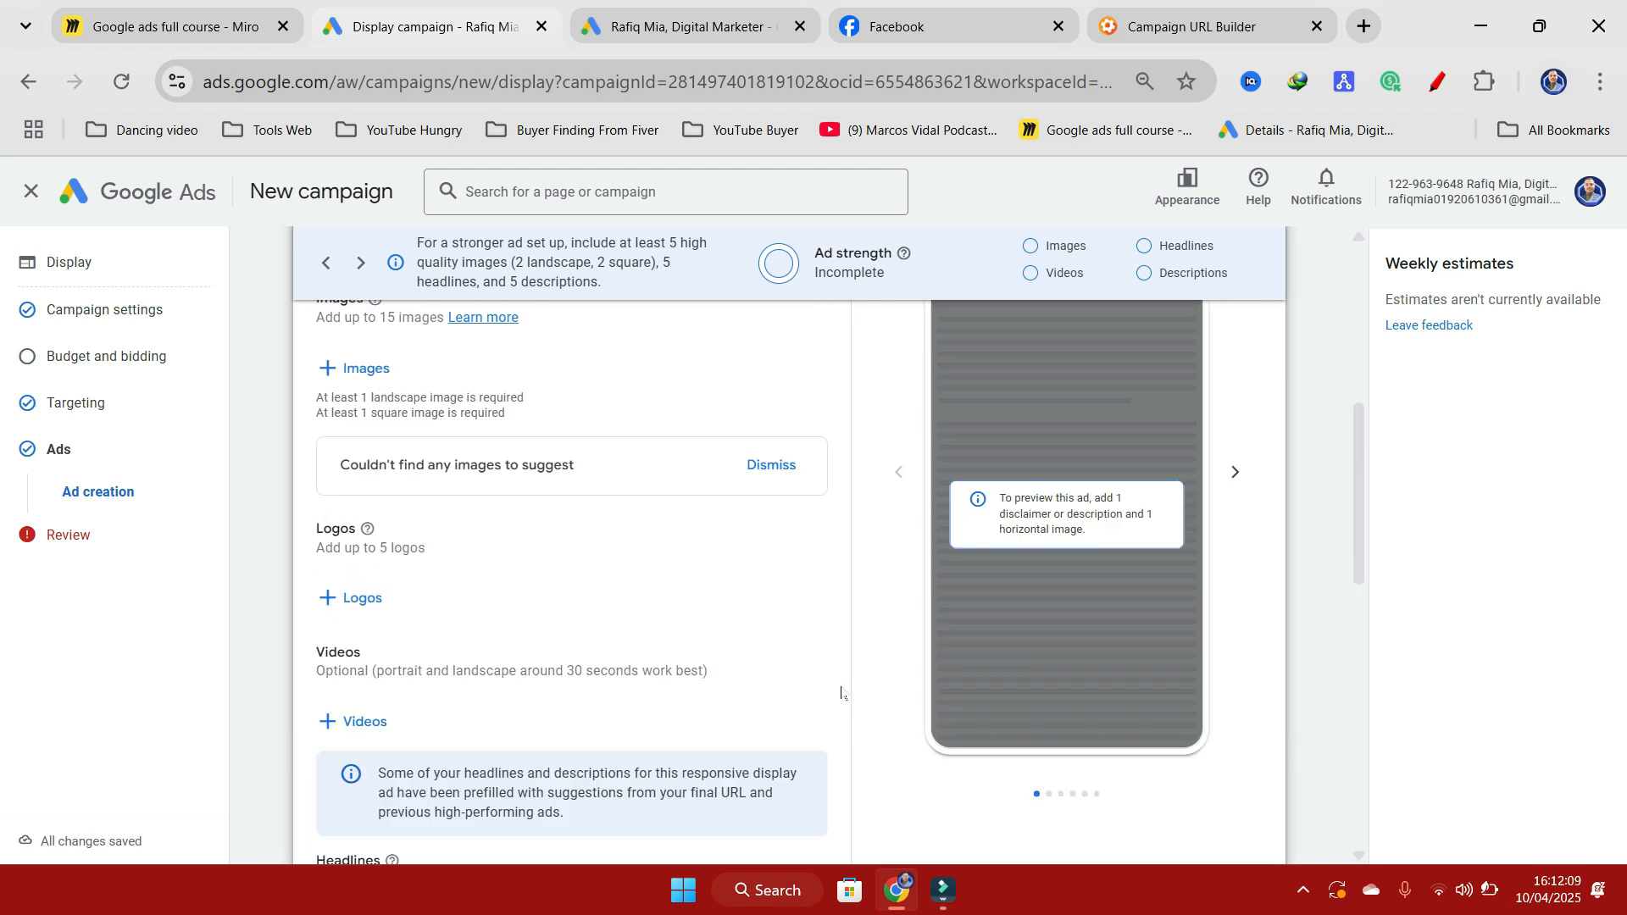
scroll(657, 612, up, 6)
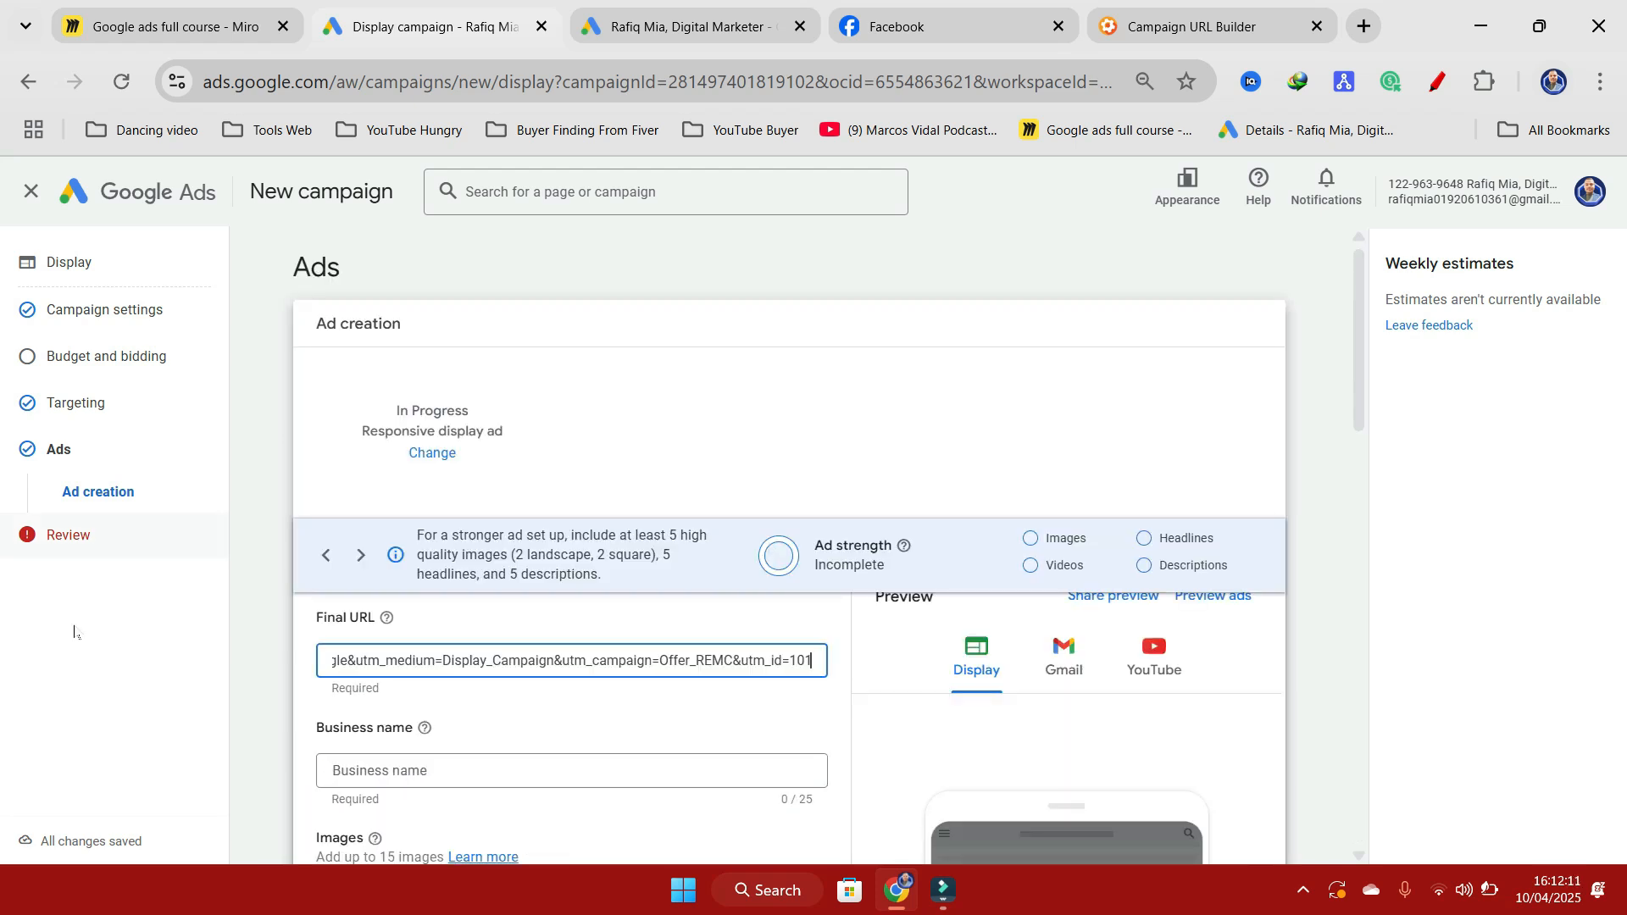